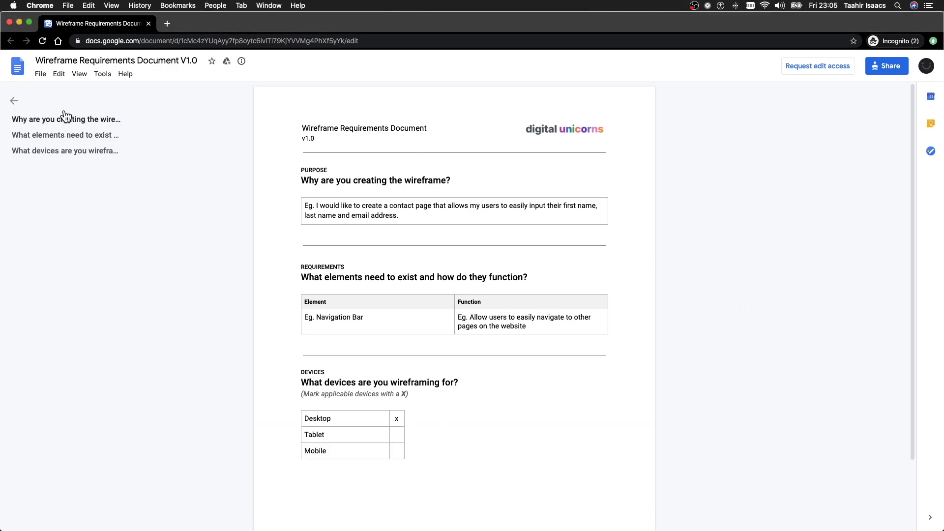
- Make a copy of the requirements template named Wireframe Requirements Document V1.0, dropping the 'Copy of' prefix
{"action": "left_click", "coordinate": [40, 74]}
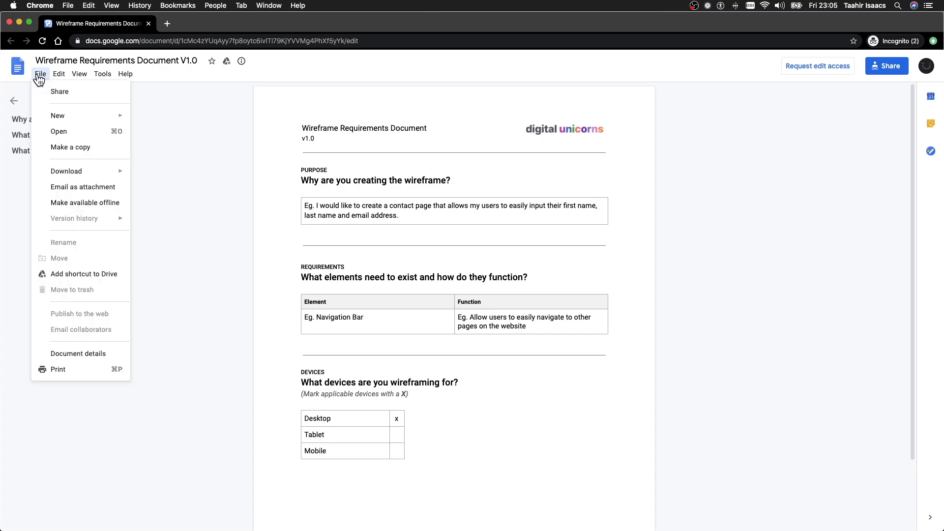
{"action": "left_click", "coordinate": [82, 151]}
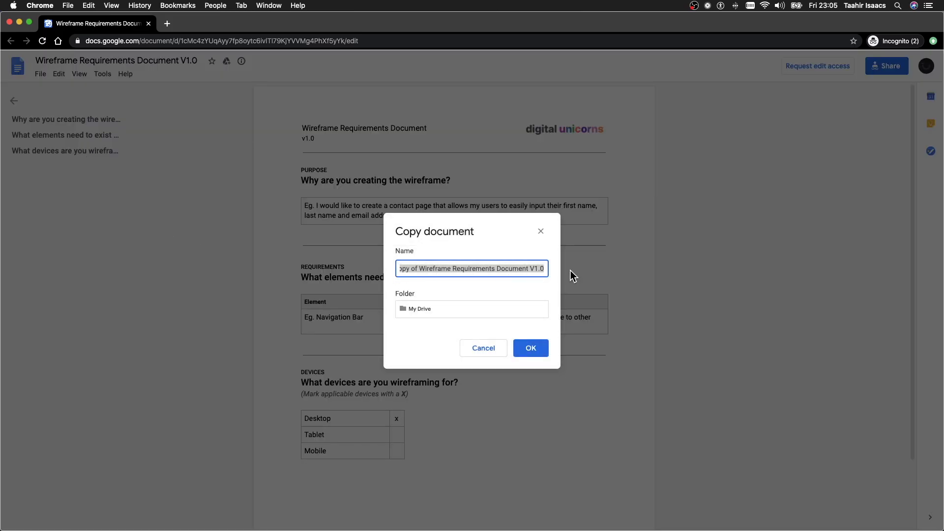
{"action": "left_click", "coordinate": [467, 269]}
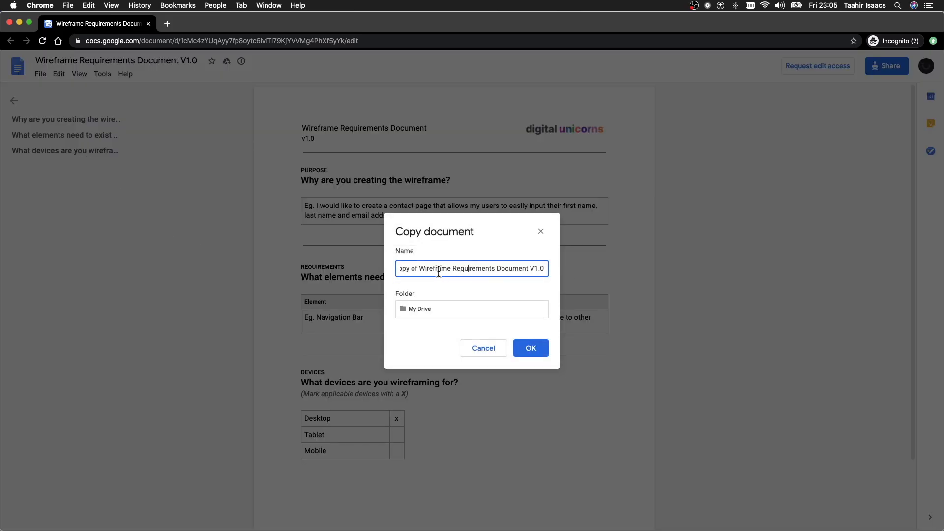
{"action": "left_click_drag", "start_coordinate": [423, 269], "coordinate": [361, 271]}
{"action": "key", "text": "BackSpace"}
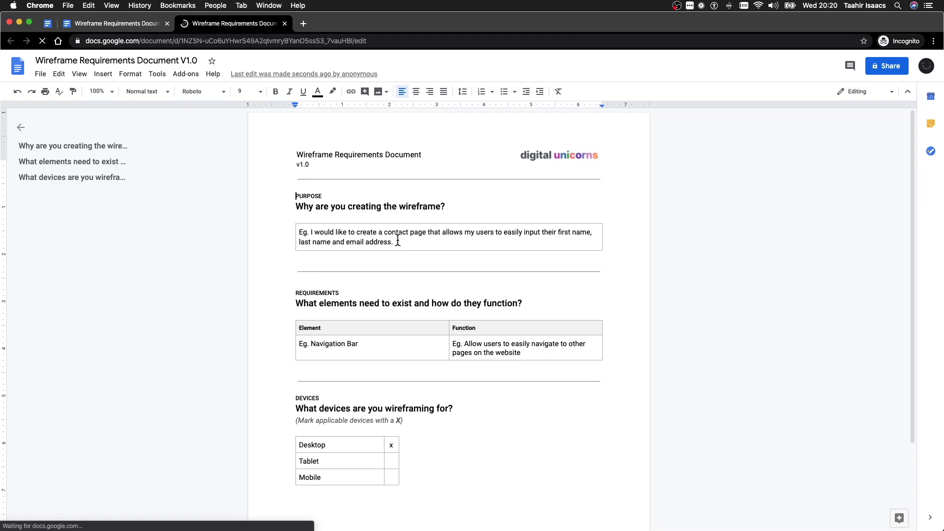
- Replace the Purpose example with 'I would like to create a contact page that allows my users to easily add their contact details.'
{"action": "left_click", "coordinate": [417, 243]}
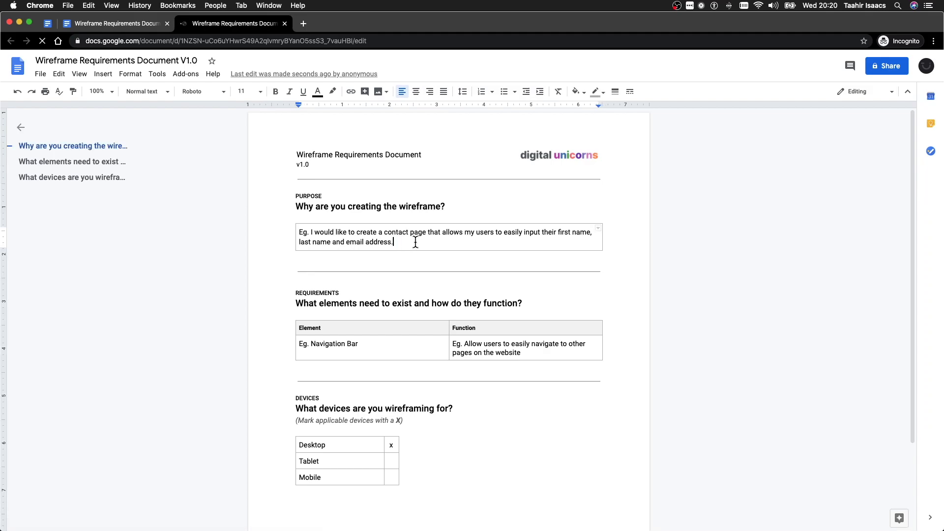
{"action": "left_click", "coordinate": [291, 234], "text": "shift"}
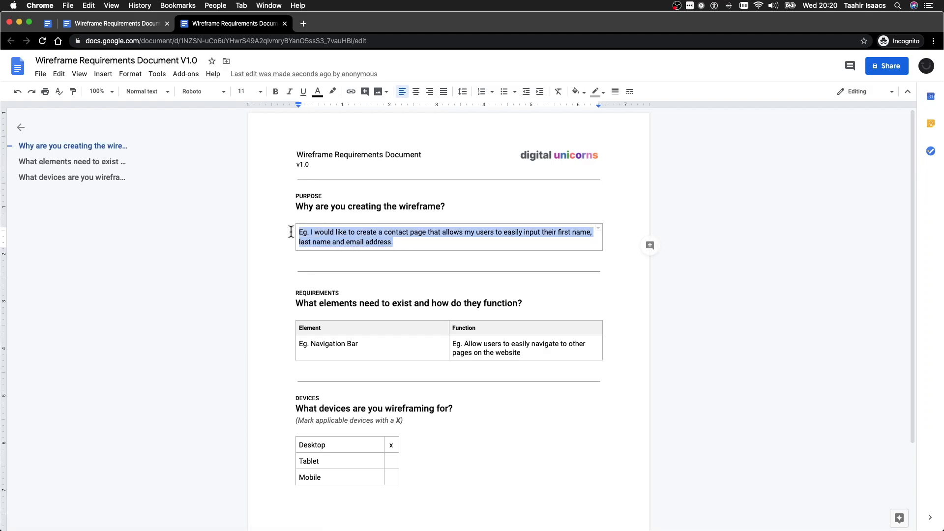
{"action": "key", "text": "BackSpace"}
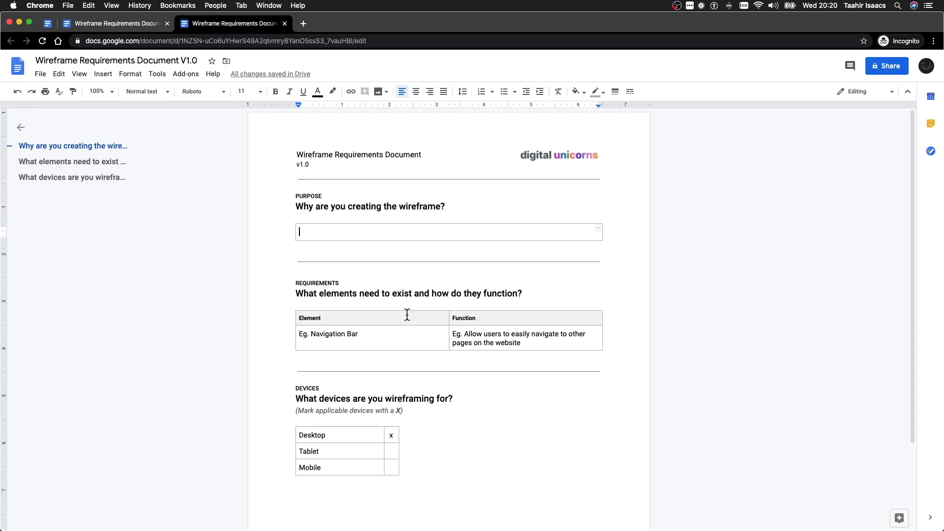
{"action": "type", "text": "I would like to create a contact page t"}
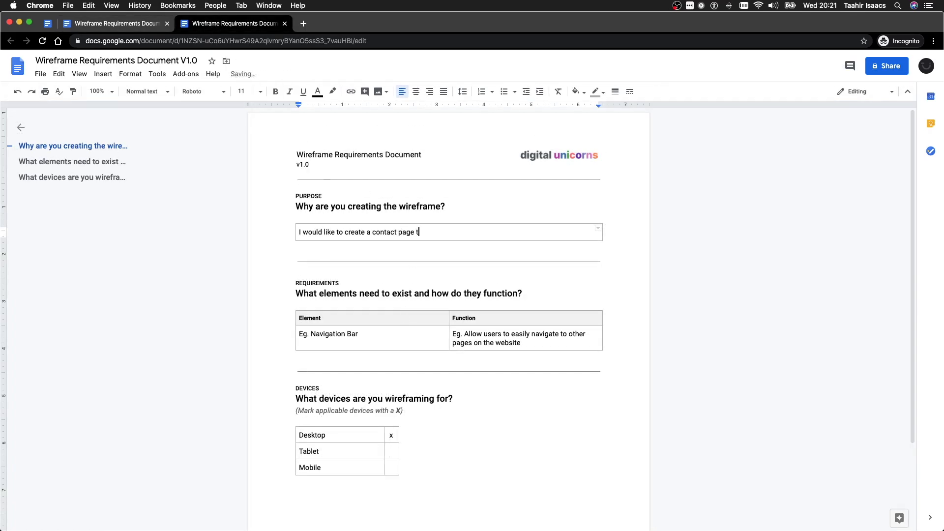
{"action": "type", "text": "hat allows my users to easily add their contact details."}
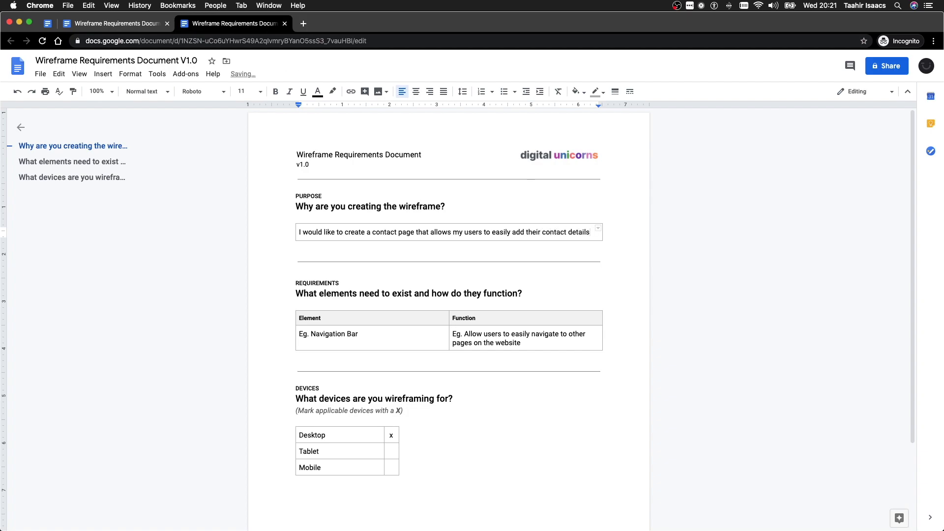
{"action": "scroll", "coordinate": [405, 272], "scroll_direction": "down", "scroll_amount": 1}
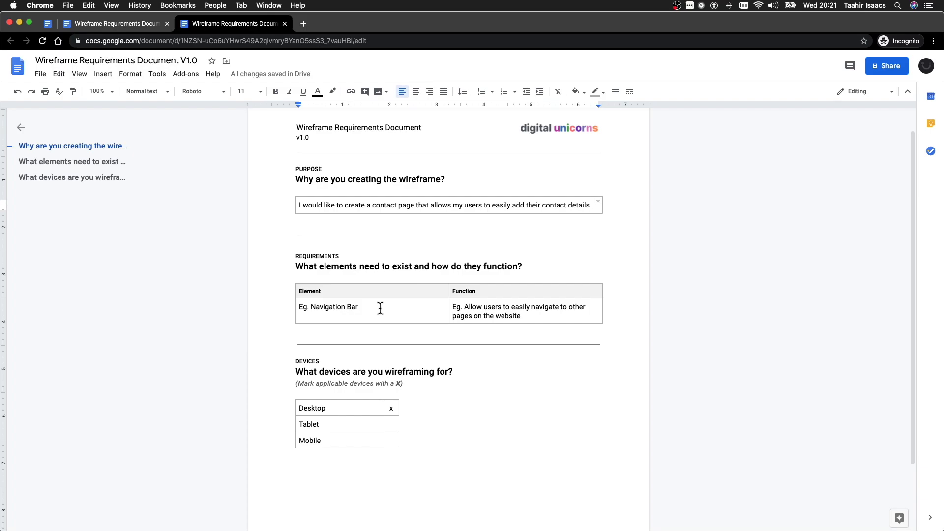
- Replace the example row with Navigation Bar, function 'Allow users to easily navigate to different parts of the website'
{"action": "left_click_drag", "start_coordinate": [380, 308], "coordinate": [298, 307]}
{"action": "key", "text": "BackSpace"}
{"action": "left_click_drag", "start_coordinate": [522, 316], "coordinate": [449, 305]}
{"action": "key", "text": "BackSpace"}
{"action": "left_click", "coordinate": [345, 307]}
{"action": "type", "text": "Navigation Bar"}
{"action": "key", "text": "Tab"}
{"action": "type", "text": "Allow users to easily navigate to different parts of the website"}
{"action": "type", "text": "ader Section"}
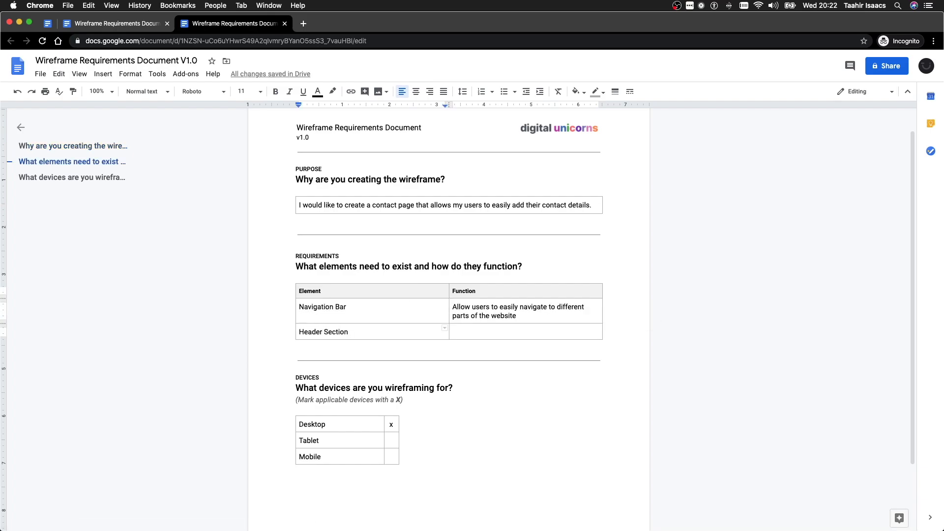
- Fill the Header Section row with Page title and Page Subtitle, function 'Describe the page to the user'
{"action": "key", "text": "Return"}
{"action": "type", "text": "1. Page title"}
{"action": "key", "text": "Return"}
{"action": "type", "text": "Page Subtitle"}
{"action": "key", "text": "Tab"}
{"action": "type", "text": "Describe the page to the user"}
- Add a Contact form row listing First name, Last Name, Email address, Submit Button, with its CRM-capture function
{"action": "key", "text": "Tab"}
{"action": "type", "text": "Contact form"}
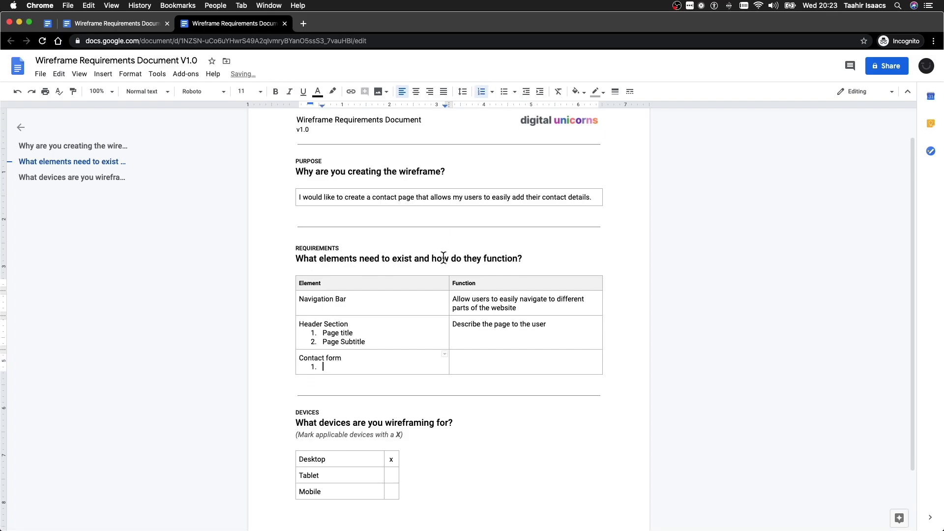
{"action": "key", "text": "Return"}
{"action": "type", "text": "1. First name"}
{"action": "key", "text": "Return"}
{"action": "type", "text": "Last Name Email address Submit Button"}
{"action": "key", "text": "Tab"}
{"action": "type", "text": "Capture contact details that will be sent to our CRM tool"}
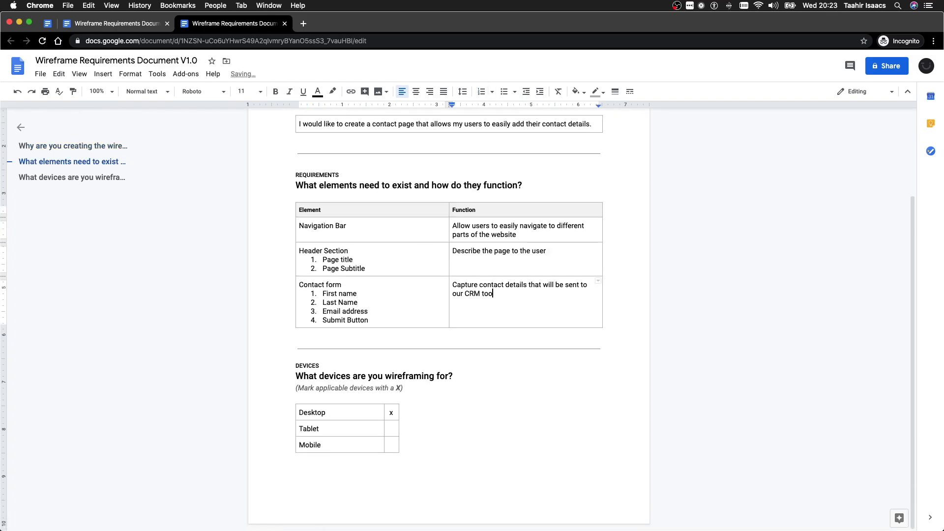
- Delete the extra empty row left at the bottom of the table
{"action": "key", "text": "Tab"}
{"action": "left_click_drag", "start_coordinate": [492, 335], "coordinate": [367, 333]}
{"action": "right_click", "coordinate": [367, 333]}
{"action": "left_click", "coordinate": [418, 355]}
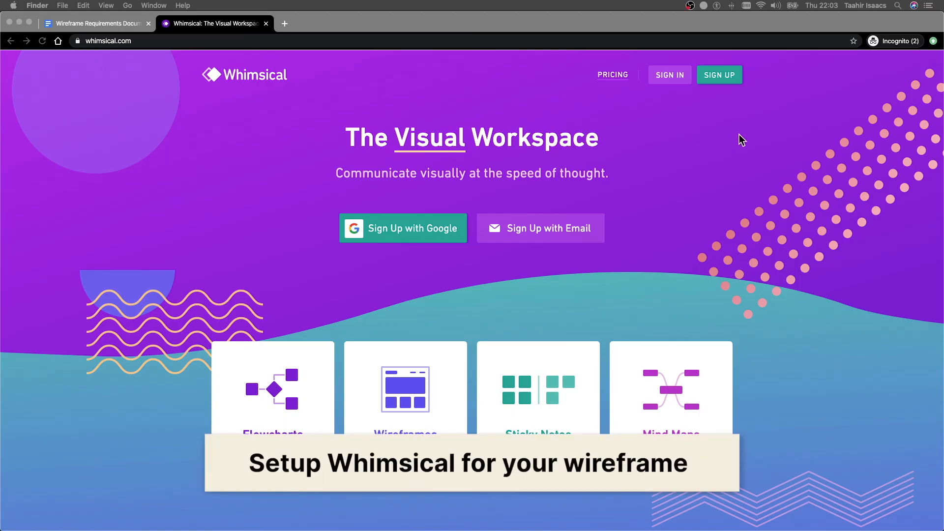
- Sign up on whimsical.com with Google to reach the My Boards dashboard
{"action": "left_click", "coordinate": [730, 135]}
{"action": "scroll", "coordinate": [730, 135], "scroll_direction": "down", "scroll_amount": 10}
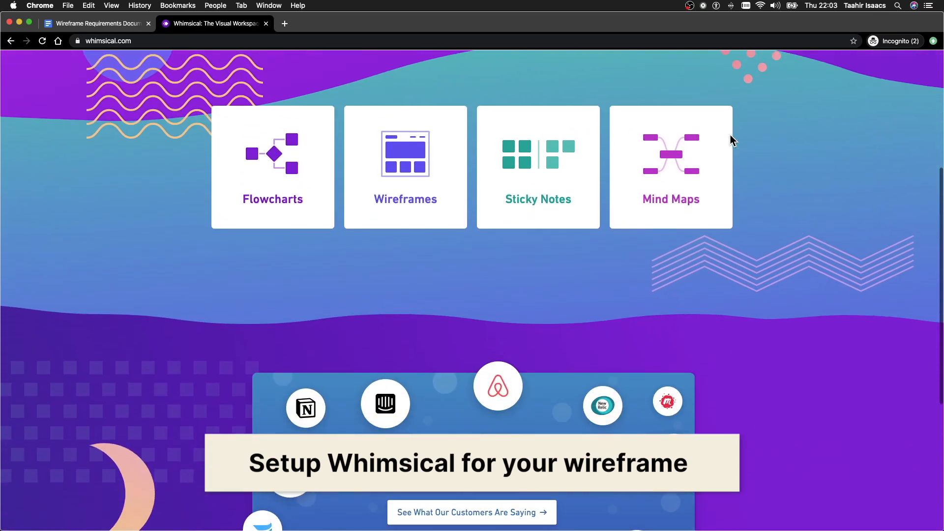
{"action": "scroll", "coordinate": [730, 135], "scroll_direction": "up", "scroll_amount": 15}
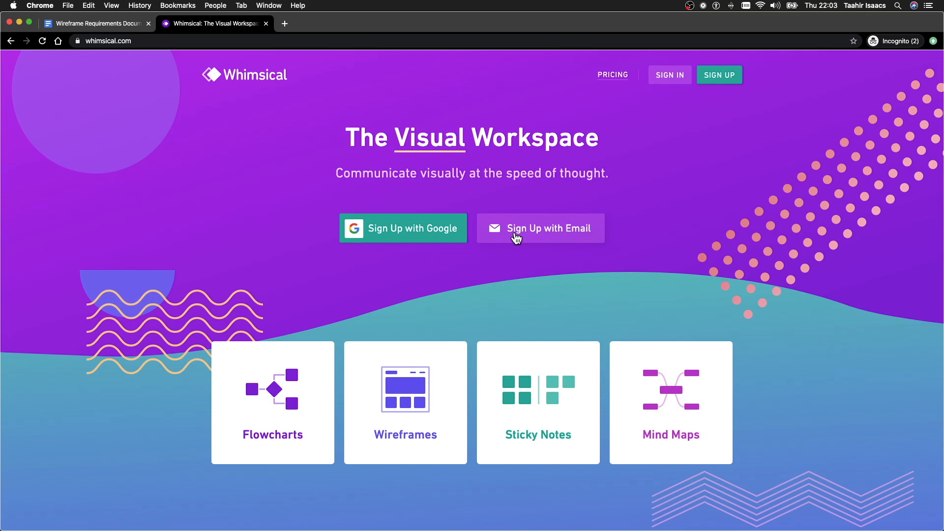
{"action": "left_click", "coordinate": [387, 235]}
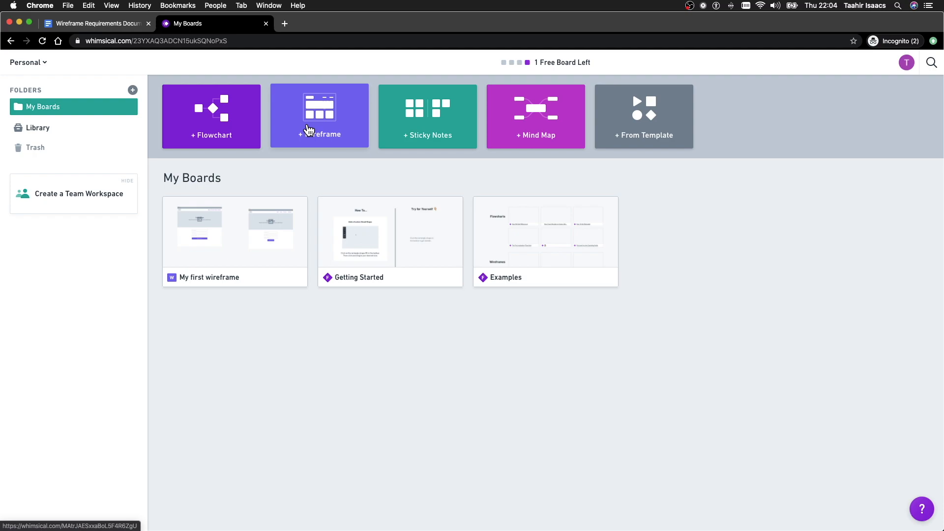
- Create a new wireframe board, My first wireframe, from the + Wireframe tile
{"action": "left_click", "coordinate": [308, 129]}
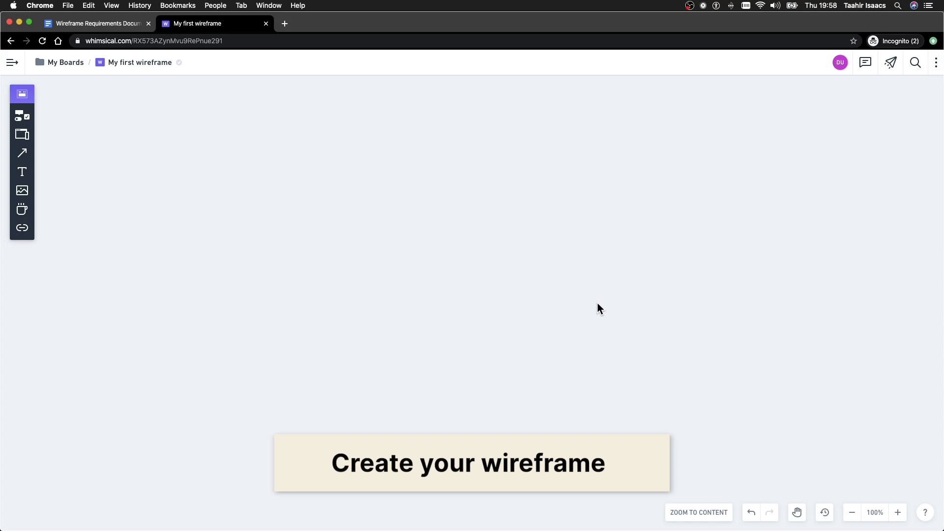
- Place a desktop browser Window frame from the frame picker onto the empty canvas
{"action": "key", "text": "f"}
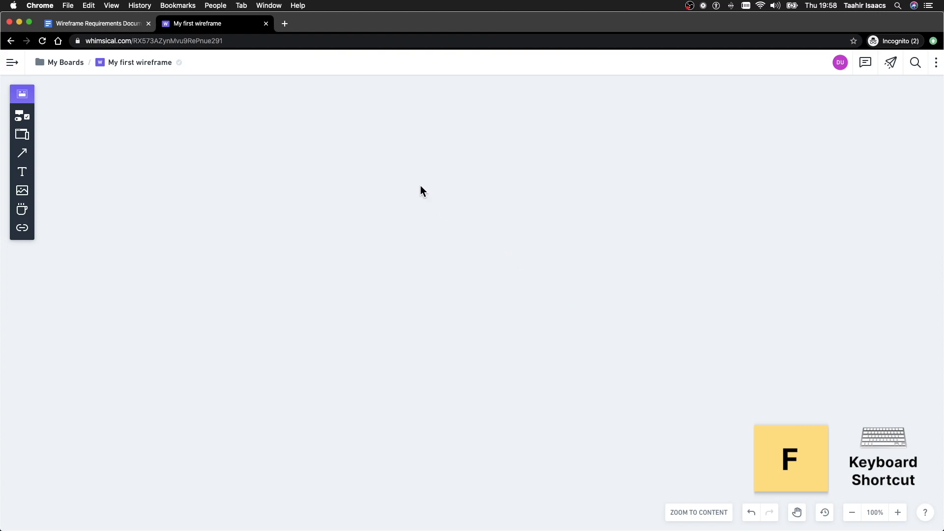
{"action": "key", "text": "f"}
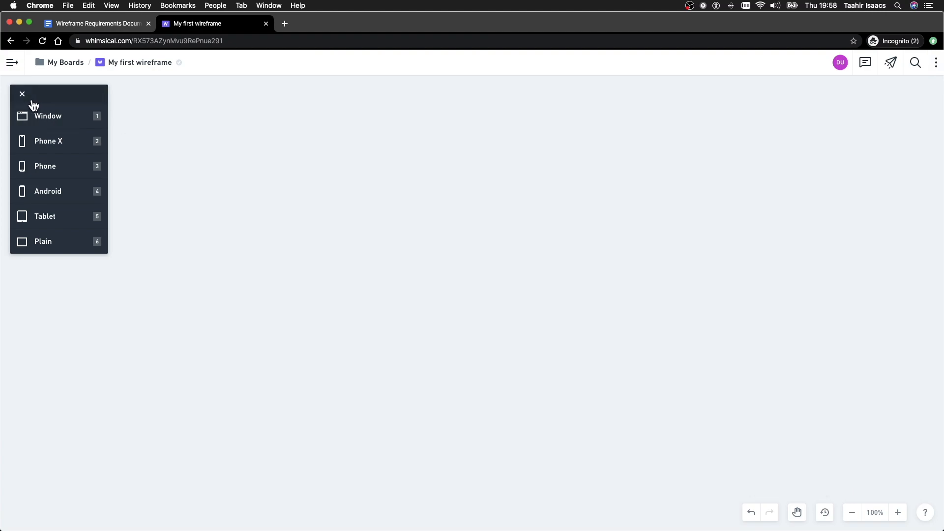
{"action": "left_click", "coordinate": [40, 117]}
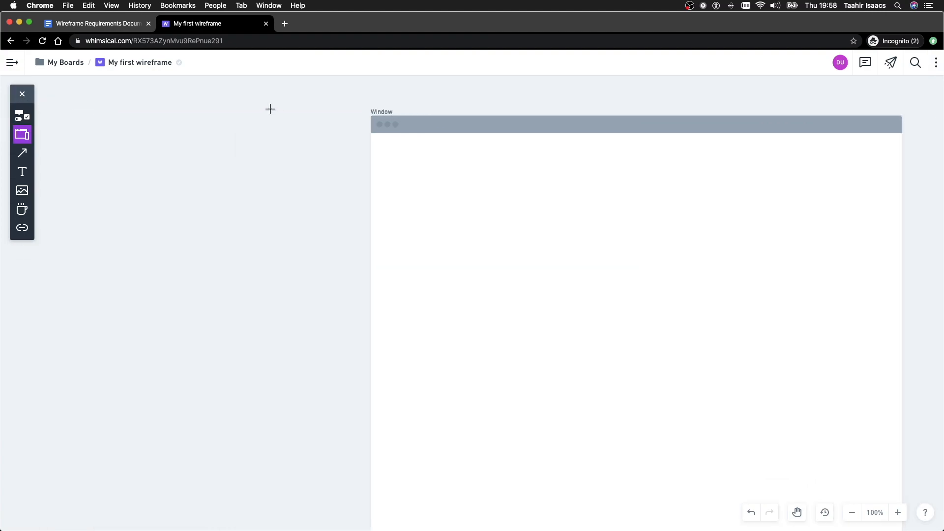
{"action": "left_click", "coordinate": [245, 110]}
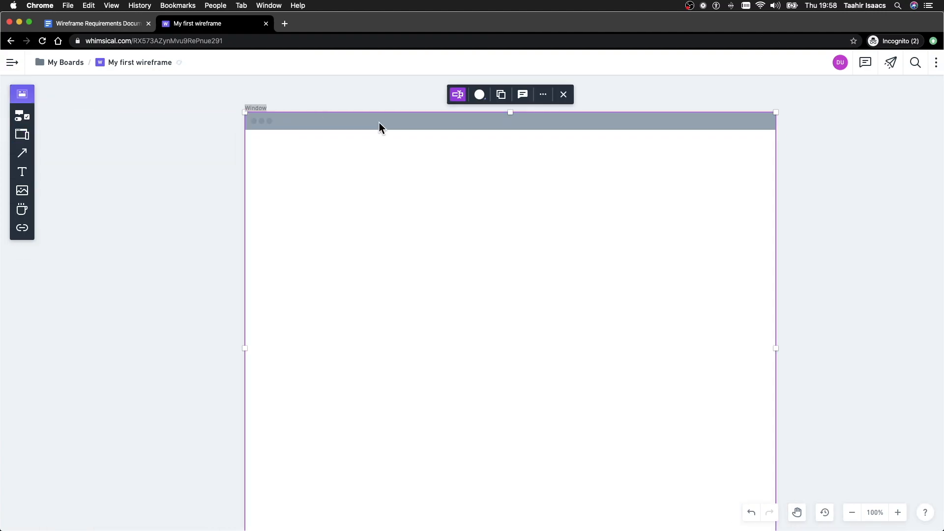
{"action": "left_click", "coordinate": [819, 172]}
{"action": "scroll", "coordinate": [819, 173], "scroll_direction": "down", "scroll_amount": 2}
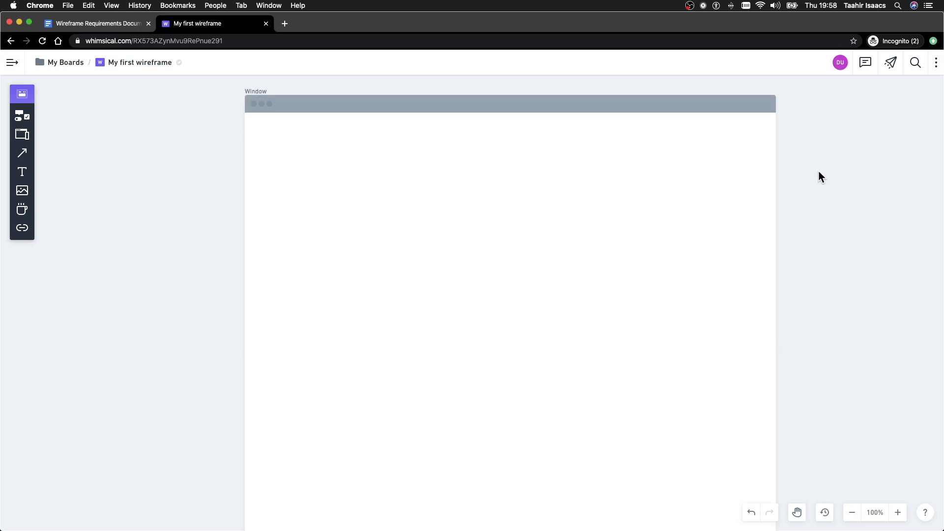
{"action": "scroll", "coordinate": [819, 171], "scroll_direction": "up", "scroll_amount": 2}
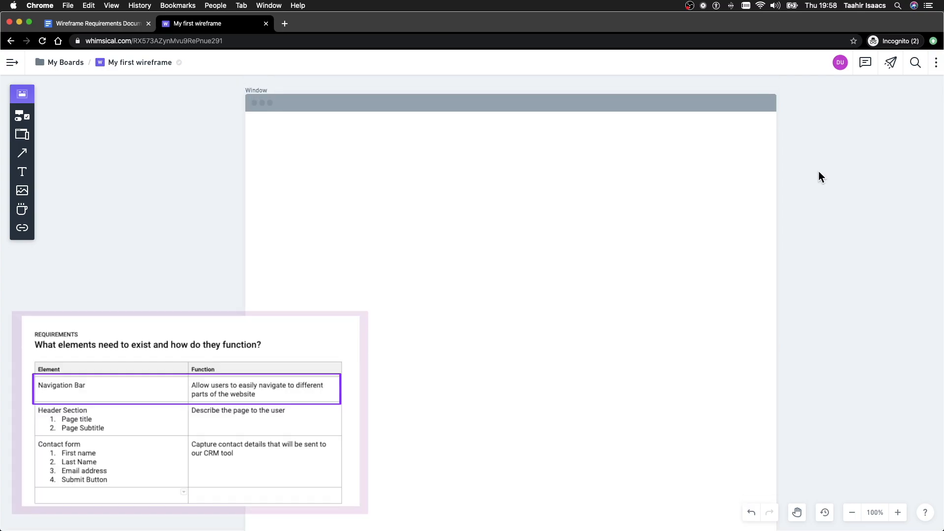
{"action": "scroll", "coordinate": [818, 172], "scroll_direction": "right", "scroll_amount": 1}
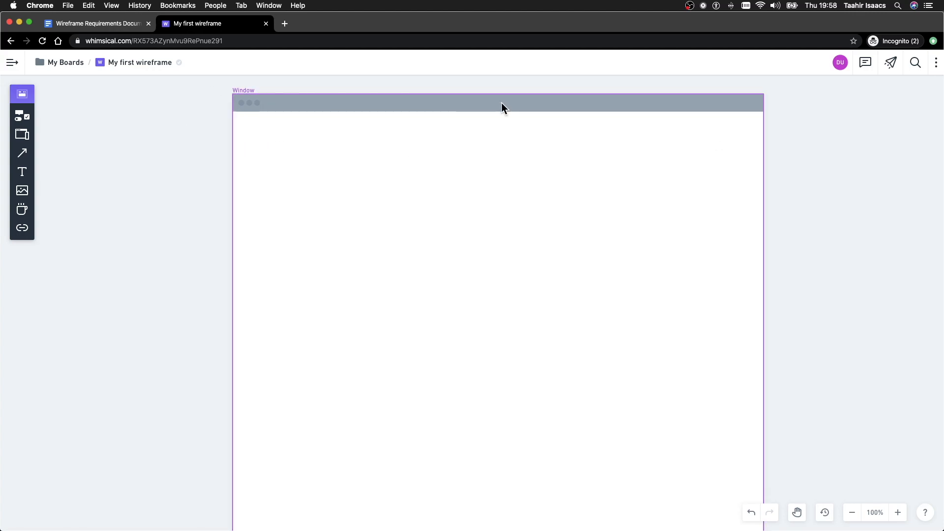
{"action": "scroll", "coordinate": [291, 134], "scroll_direction": "down", "scroll_amount": 1}
{"action": "scroll", "coordinate": [292, 134], "scroll_direction": "left", "scroll_amount": 1}
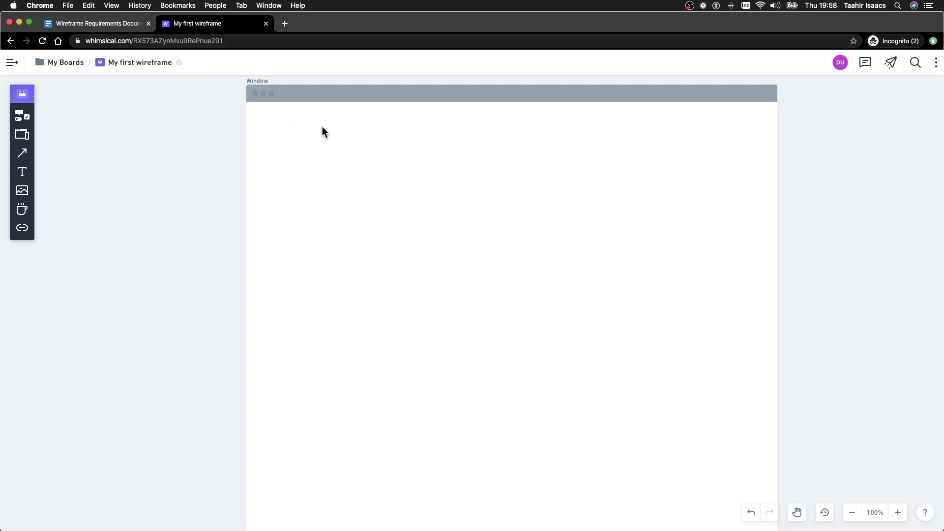
{"action": "scroll", "coordinate": [326, 127], "scroll_direction": "up", "scroll_amount": 1}
- Draw a rectangle across the top of the Window frame as the header bar
{"action": "key", "text": "r"}
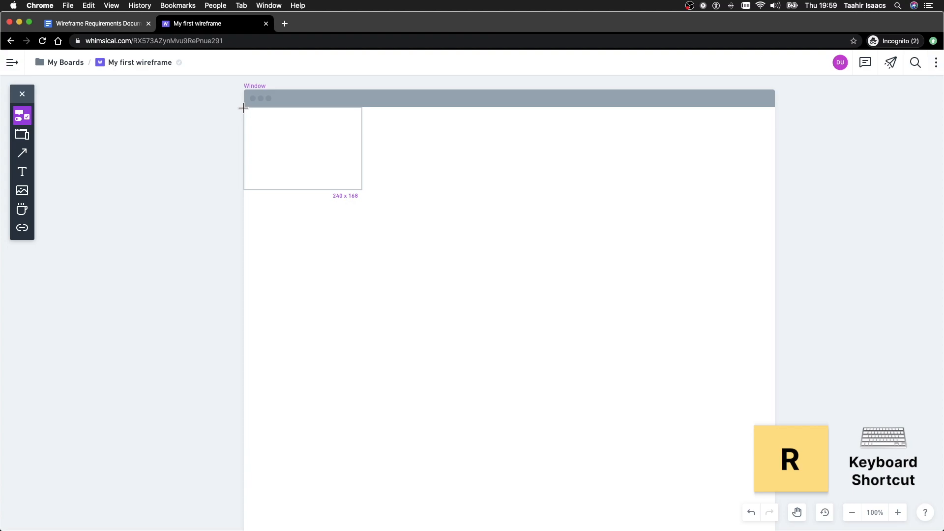
{"action": "left_click", "coordinate": [244, 108]}
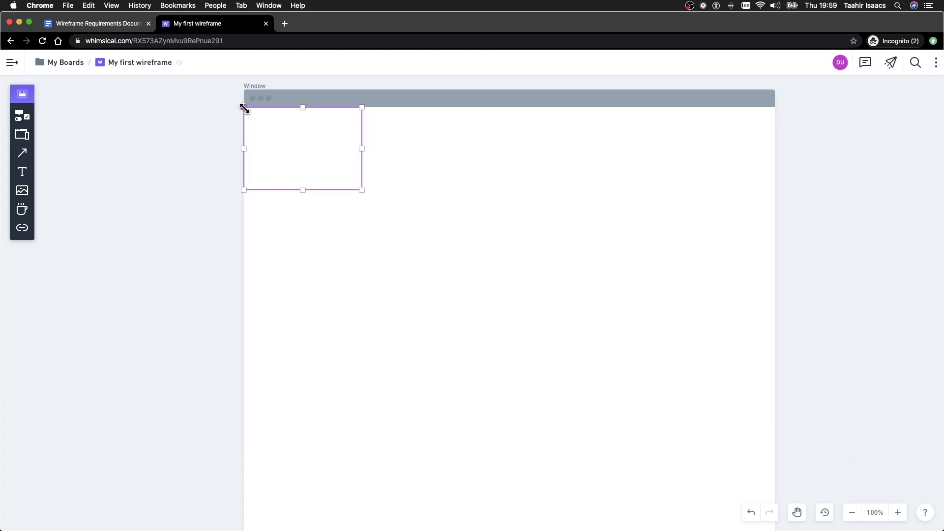
{"action": "left_click_drag", "start_coordinate": [362, 189], "coordinate": [775, 139]}
{"action": "key", "text": "Escape"}
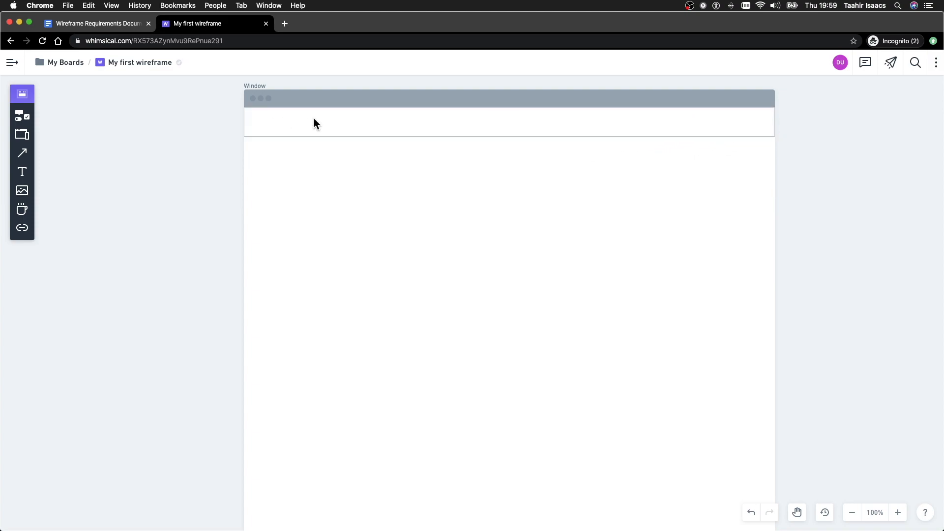
- Add an image placeholder at the header's top-left and shrink it to 72 x 40 as a logo
{"action": "left_click", "coordinate": [20, 117]}
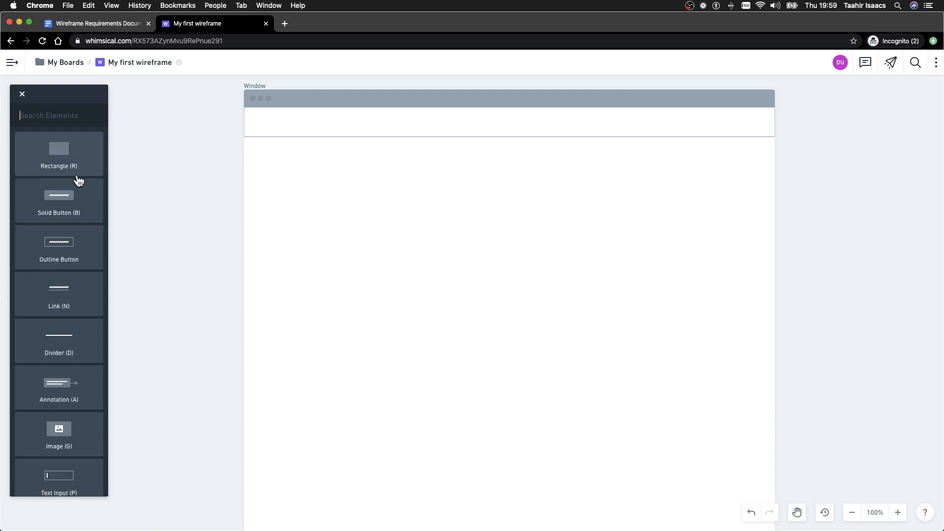
{"action": "scroll", "coordinate": [79, 275], "scroll_direction": "down", "scroll_amount": 2}
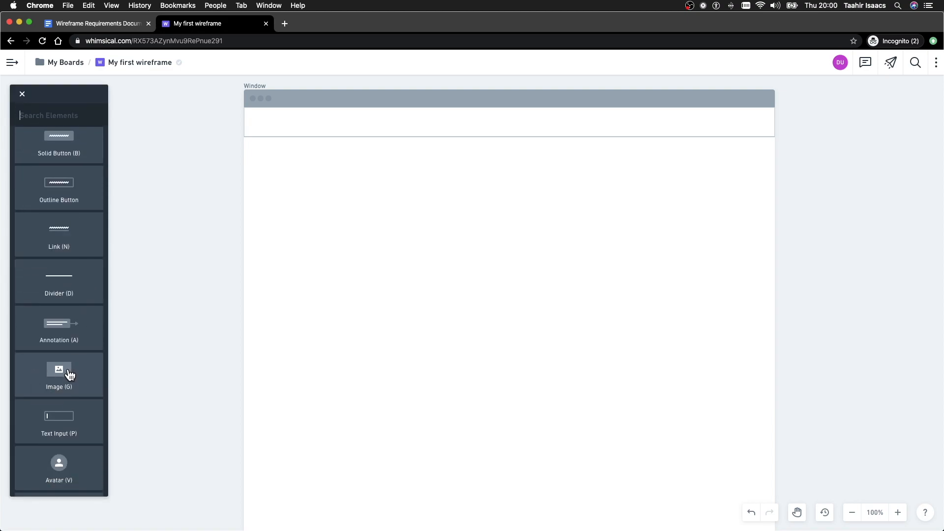
{"action": "left_click", "coordinate": [58, 371]}
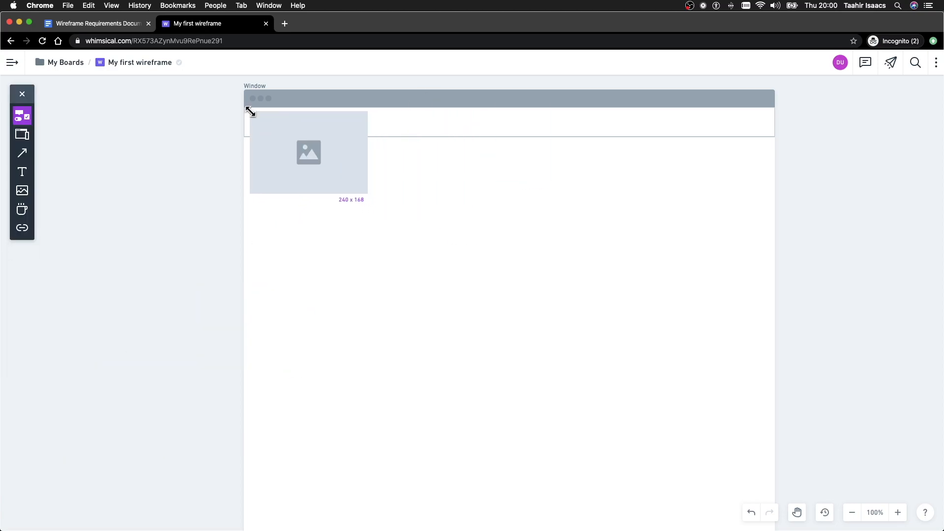
{"action": "left_click", "coordinate": [249, 111]}
{"action": "left_click_drag", "start_coordinate": [367, 193], "coordinate": [284, 131]}
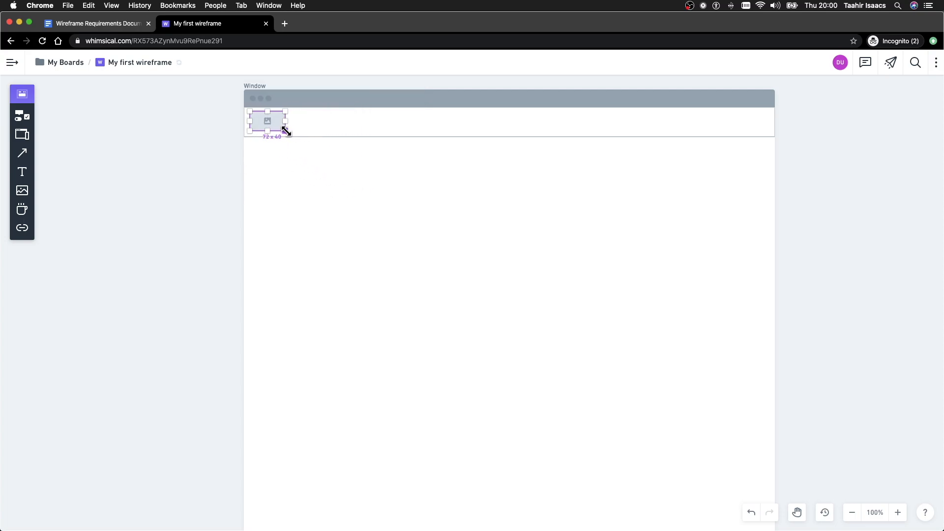
{"action": "left_click", "coordinate": [291, 177]}
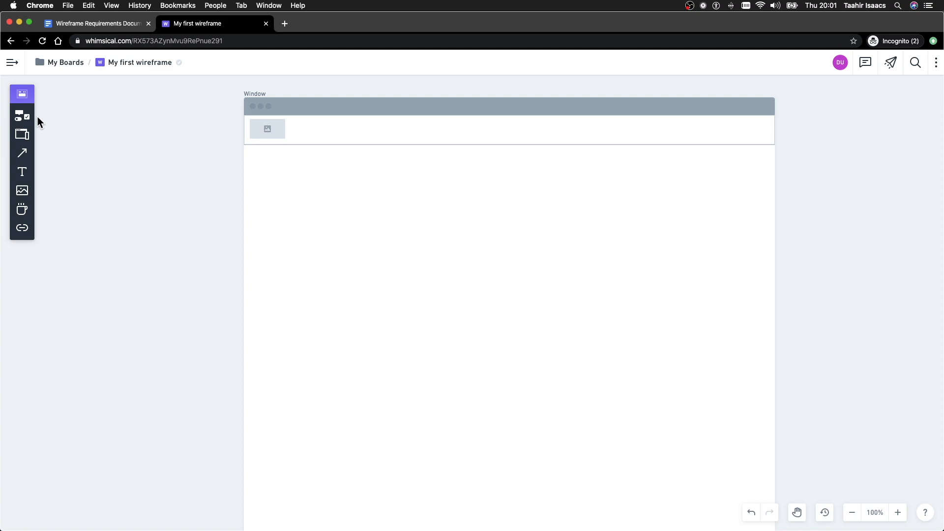
- Add a Link element to the header bar reading Home
{"action": "left_click", "coordinate": [24, 118]}
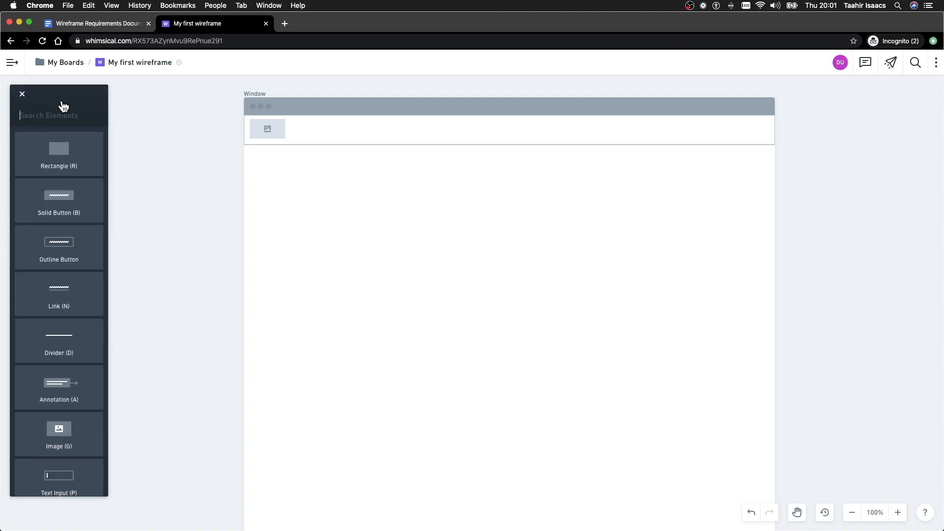
{"action": "left_click", "coordinate": [65, 292]}
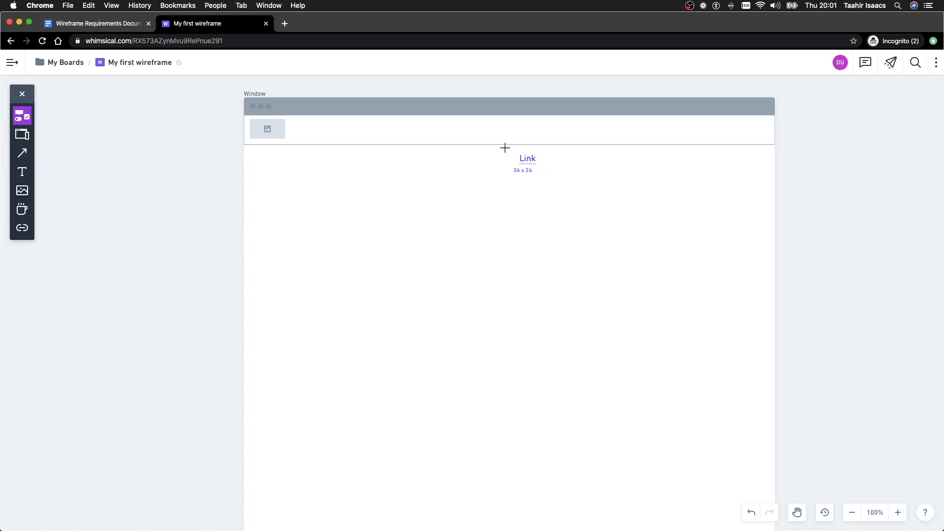
{"action": "left_click", "coordinate": [503, 124]}
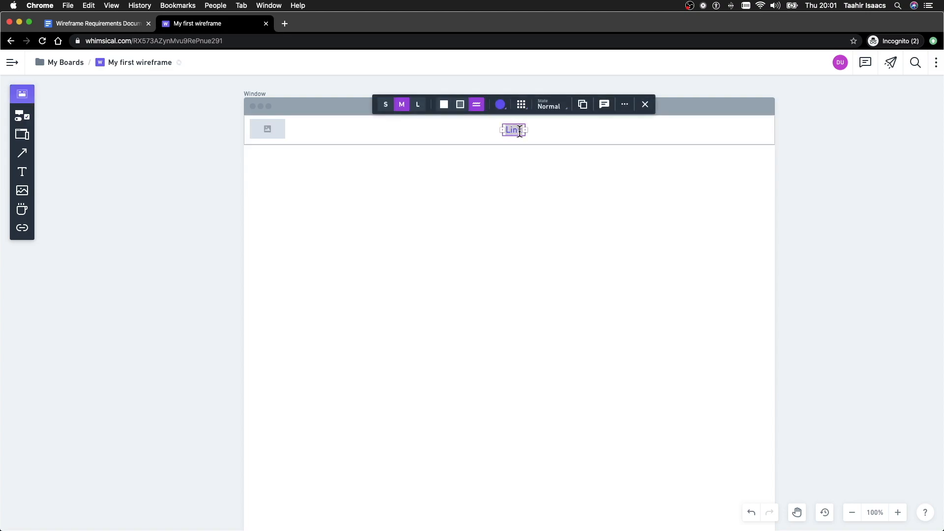
{"action": "type", "text": "Home"}
{"action": "left_click", "coordinate": [488, 185]}
- Duplicate the link twice to the right, renaming the copies About and Services
{"action": "left_click", "coordinate": [514, 127]}
{"action": "left_click_drag", "start_coordinate": [517, 128], "coordinate": [548, 128]}
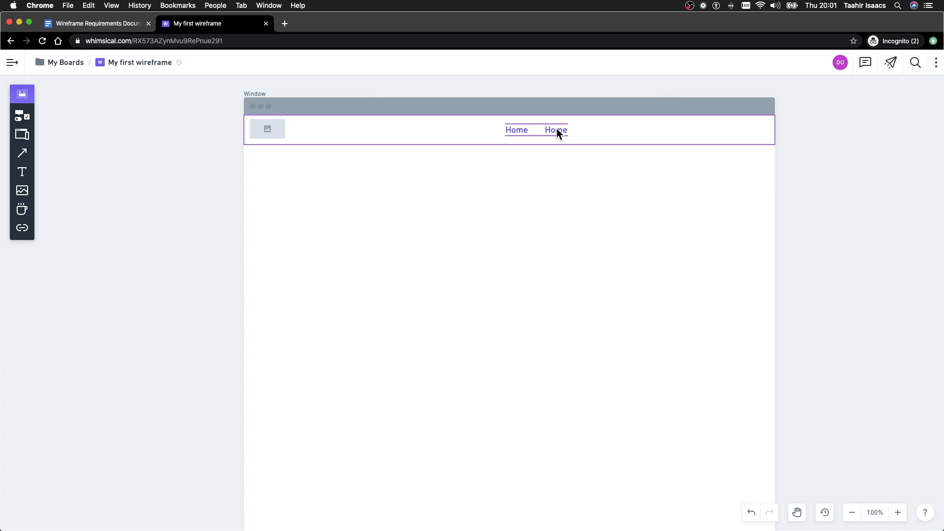
{"action": "double_click", "coordinate": [557, 131]}
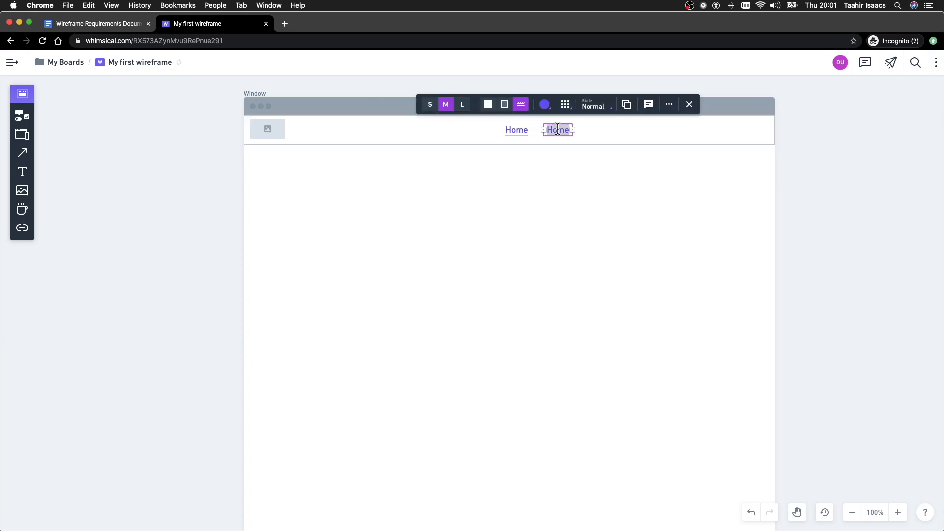
{"action": "type", "text": "About"}
{"action": "left_click", "coordinate": [557, 158]}
{"action": "left_click", "coordinate": [559, 131]}
{"action": "left_click_drag", "start_coordinate": [558, 131], "coordinate": [601, 131]}
{"action": "double_click", "coordinate": [599, 130]}
{"action": "type", "text": "Se"}
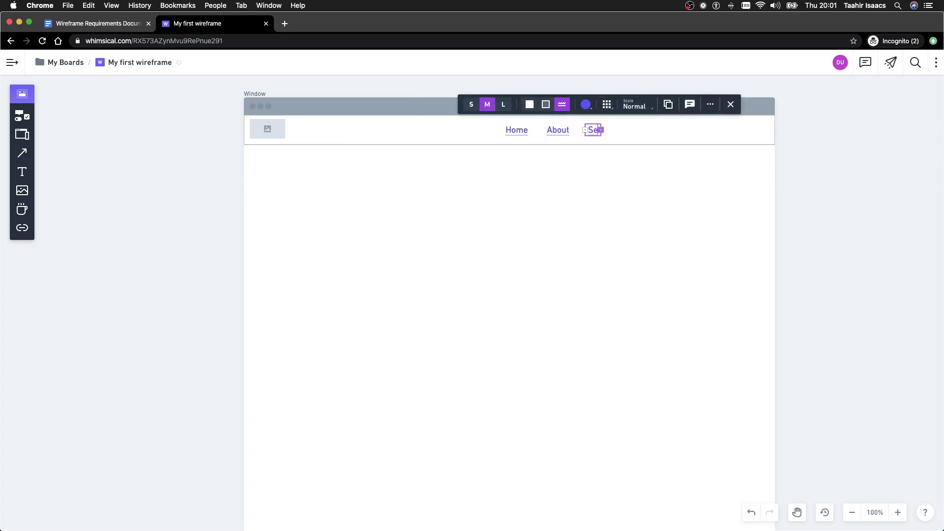
{"action": "type", "text": "rvices"}
{"action": "left_click", "coordinate": [597, 158]}
- Duplicate Services into a fourth link reading Contact Us
{"action": "left_click", "coordinate": [600, 130]}
{"action": "left_click_drag", "start_coordinate": [598, 129], "coordinate": [650, 130]}
{"action": "double_click", "coordinate": [650, 131]}
{"action": "type", "text": "Contact Us"}
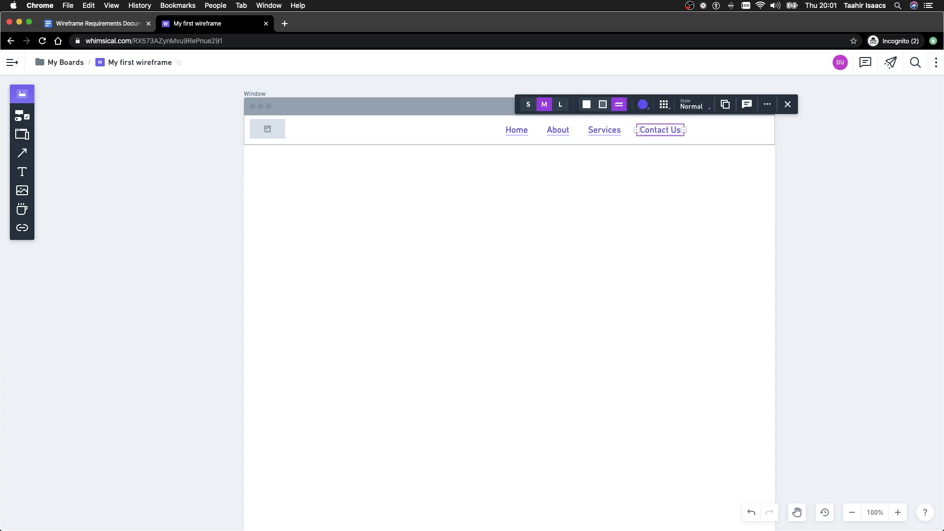
{"action": "left_click", "coordinate": [651, 171]}
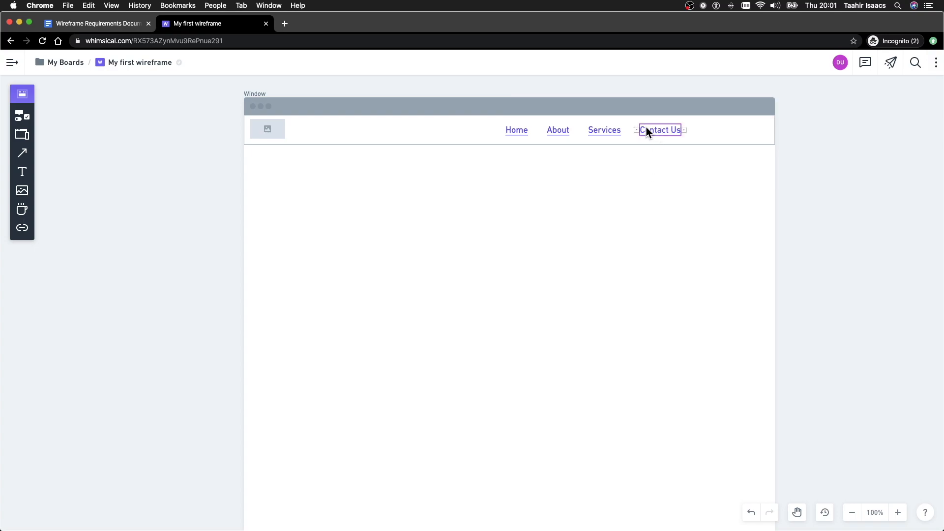
{"action": "left_click", "coordinate": [603, 129], "text": "shift"}
{"action": "left_click", "coordinate": [570, 129], "text": "shift"}
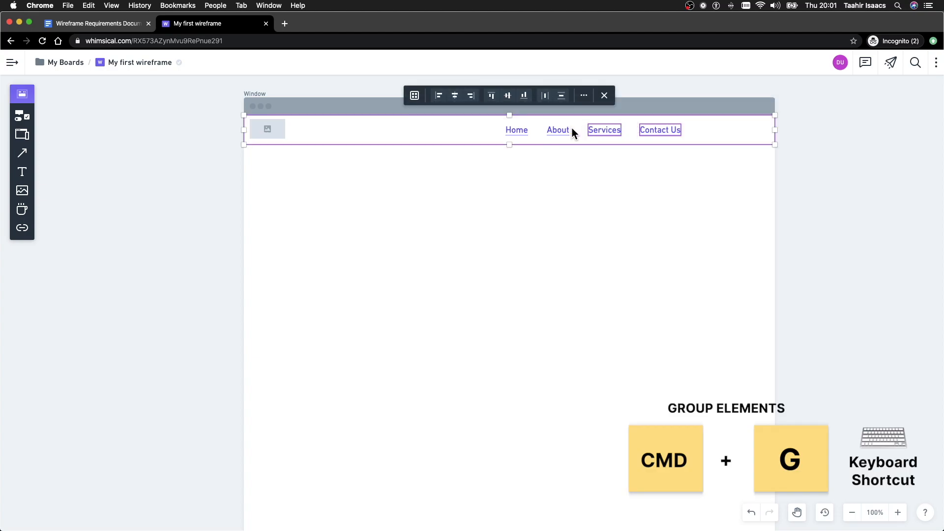
- Group the Home, About, Services and Contact Us links and move the group to the header's right end
{"action": "key", "text": "Escape"}
{"action": "left_click", "coordinate": [663, 130]}
{"action": "left_click", "coordinate": [608, 130], "text": "shift"}
{"action": "left_click", "coordinate": [555, 129], "text": "shift"}
{"action": "left_click", "coordinate": [511, 129], "text": "shift"}
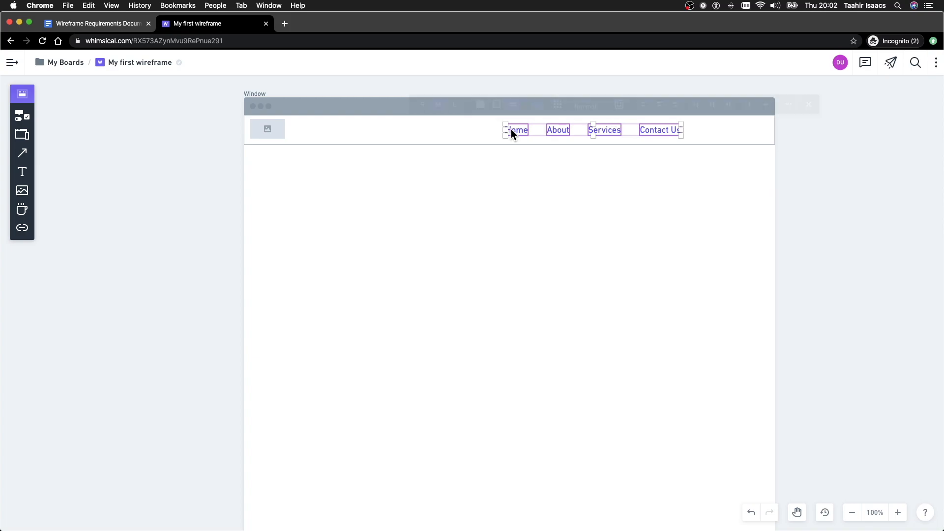
{"action": "key", "text": "super+g"}
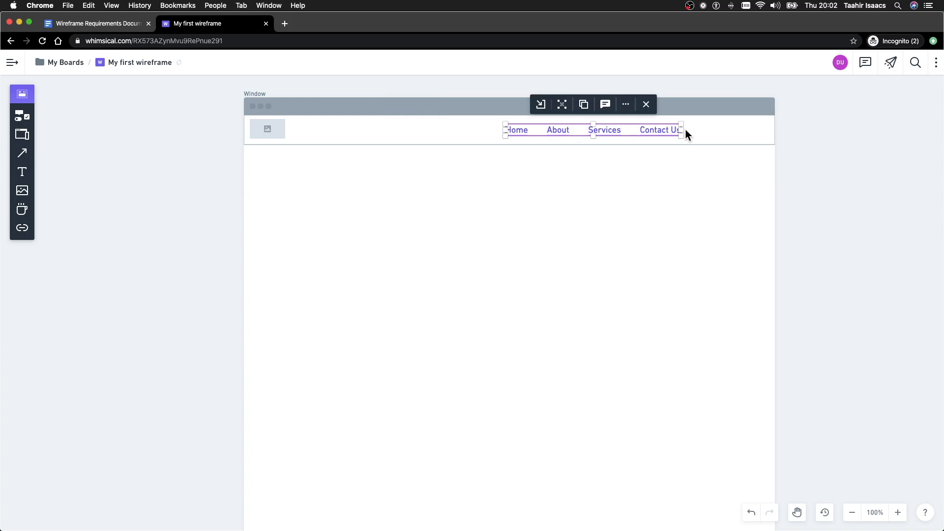
{"action": "left_click_drag", "start_coordinate": [661, 131], "coordinate": [736, 128]}
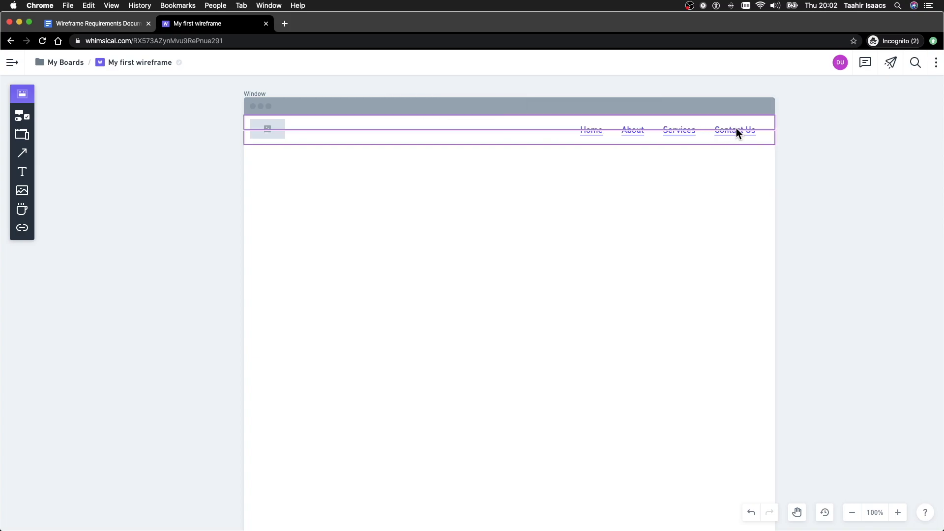
{"action": "left_click", "coordinate": [715, 173]}
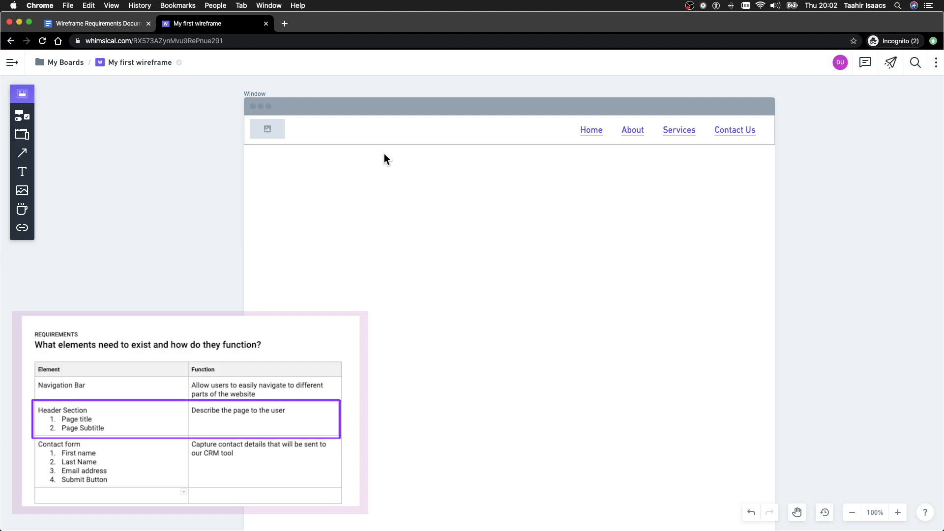
{"action": "scroll", "coordinate": [214, 122], "scroll_direction": "left", "scroll_amount": 1}
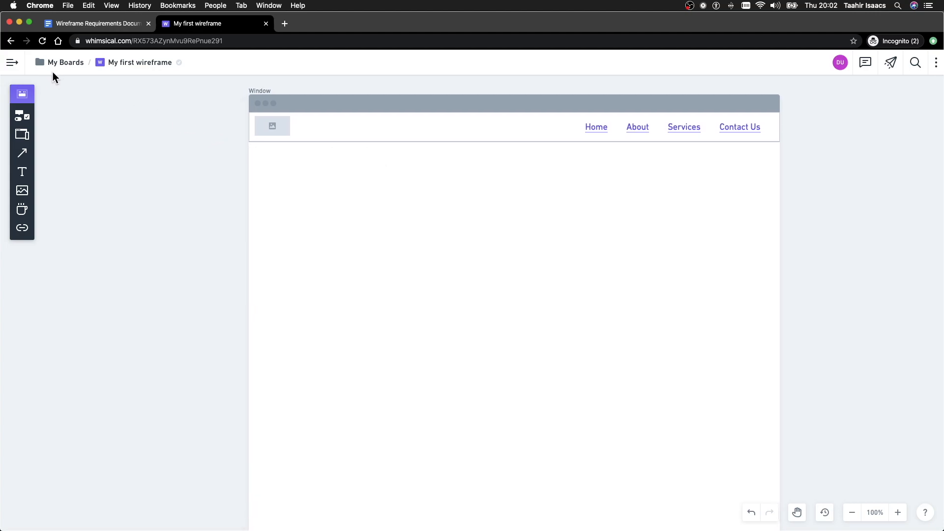
- Drop an image placeholder below the header, make it taller and stretch it across the full window width
{"action": "left_click", "coordinate": [22, 116]}
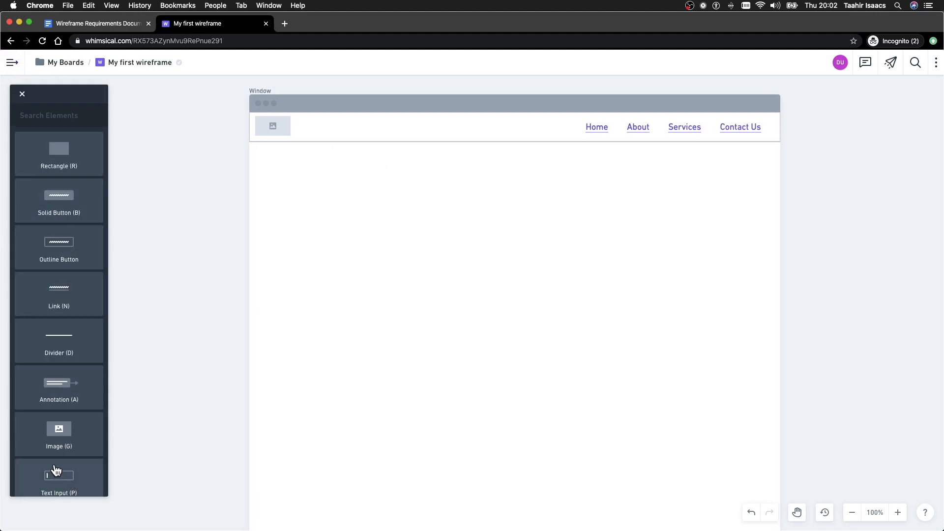
{"action": "left_click_drag", "start_coordinate": [59, 440], "coordinate": [248, 142]}
{"action": "left_click_drag", "start_coordinate": [305, 223], "coordinate": [307, 337]}
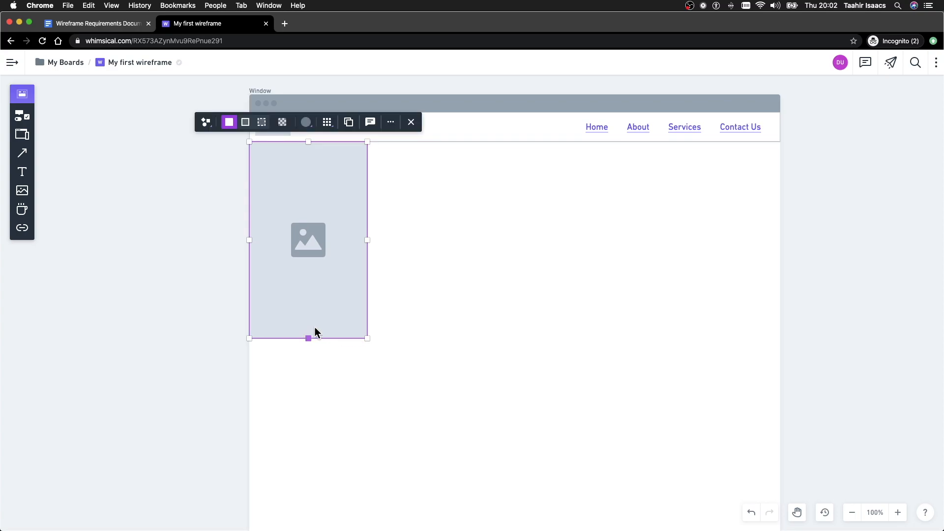
{"action": "left_click_drag", "start_coordinate": [368, 240], "coordinate": [780, 227]}
{"action": "left_click", "coordinate": [821, 217]}
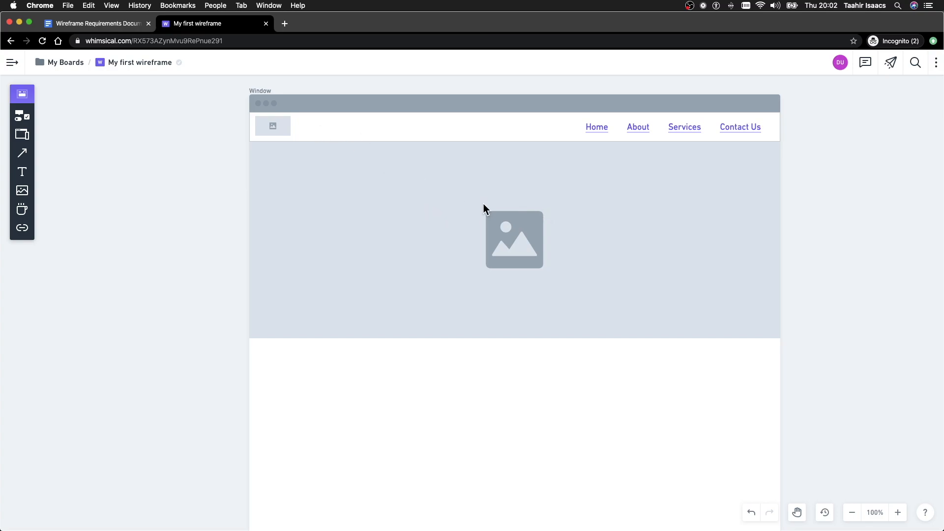
{"action": "key", "text": "t"}
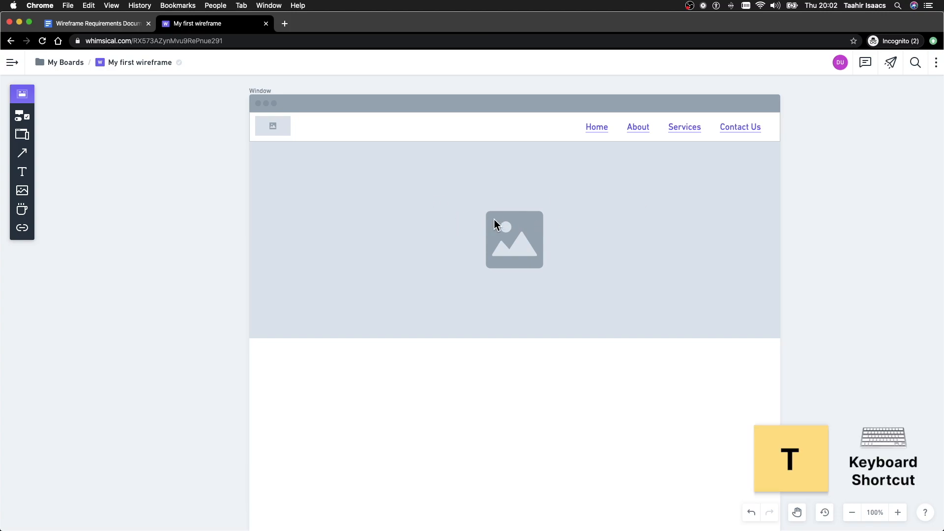
- Add an XXL 'Page Title' heading over the banner and shift it slightly down-left
{"action": "left_click", "coordinate": [482, 194]}
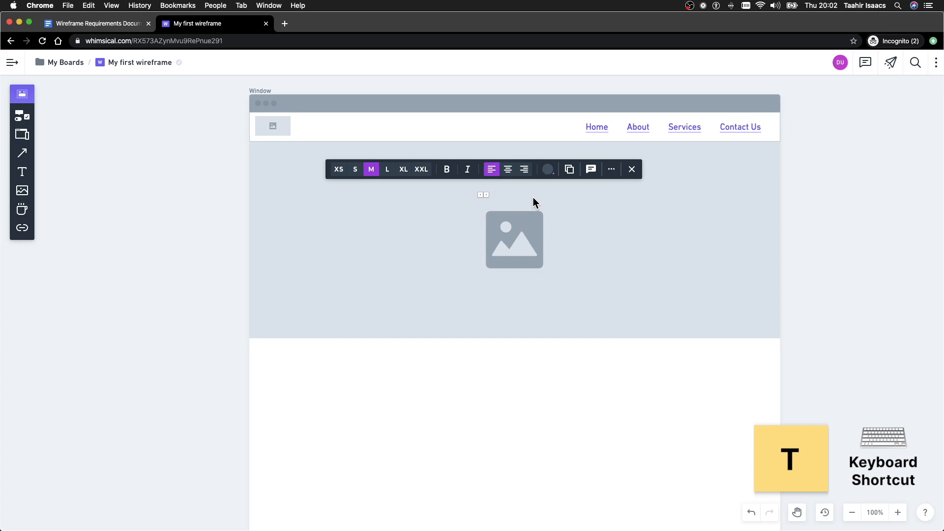
{"action": "type", "text": "Page Title"}
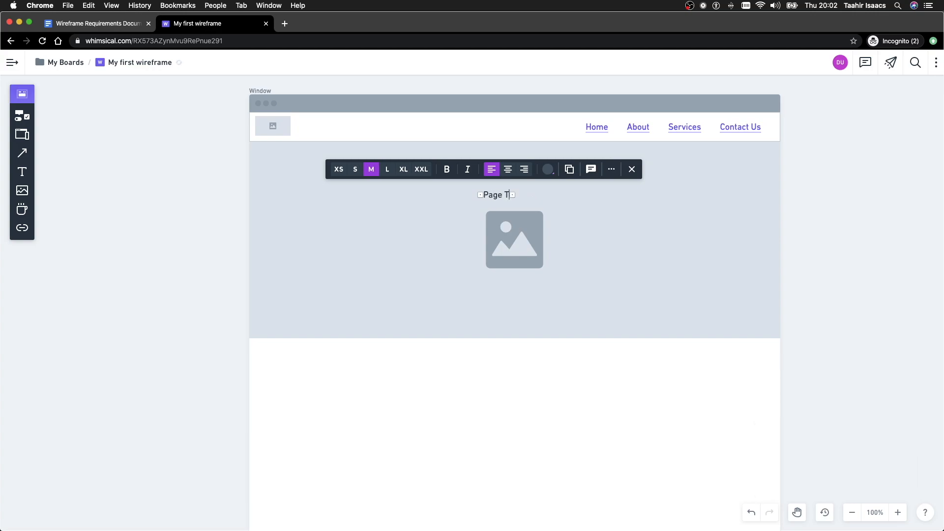
{"action": "left_click", "coordinate": [421, 169]}
{"action": "left_click", "coordinate": [548, 399]}
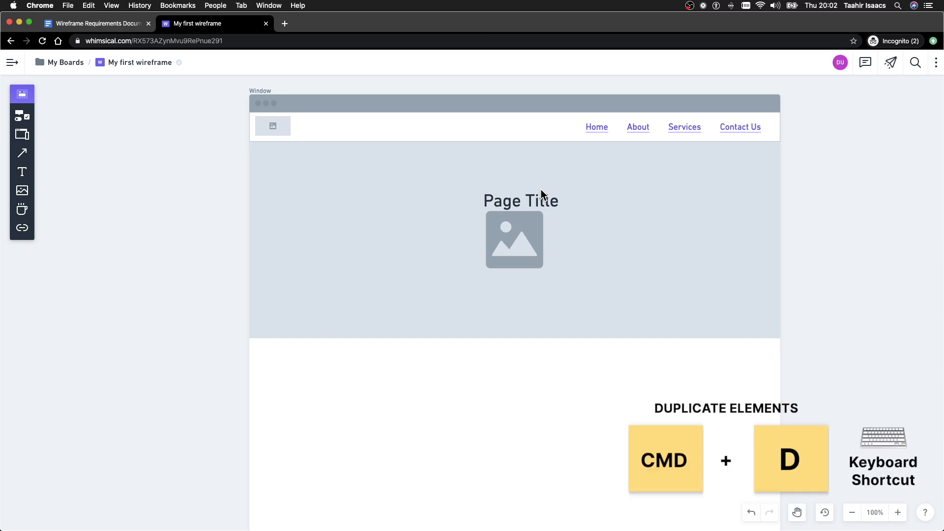
{"action": "left_click_drag", "start_coordinate": [536, 199], "coordinate": [532, 234]}
- Duplicate the title as a medium-size 'Sub title' centred beneath it
{"action": "key", "text": "super+d"}
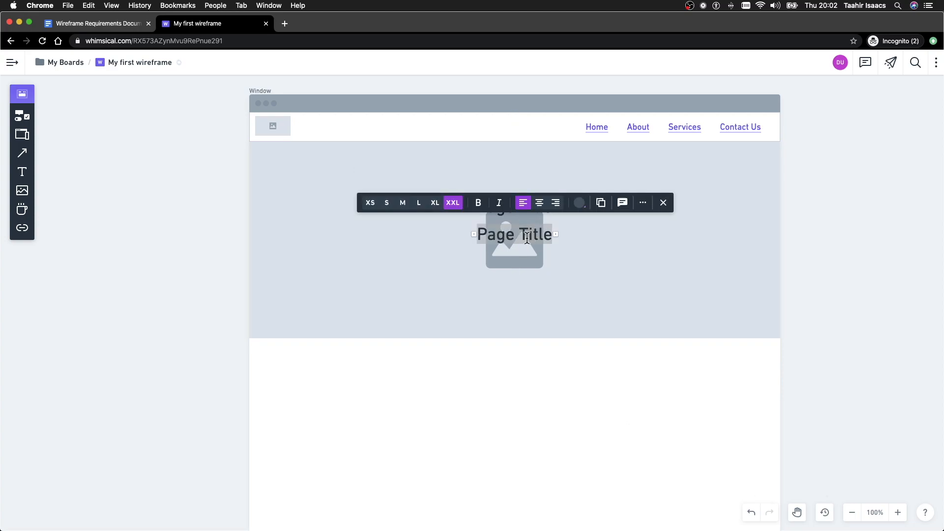
{"action": "type", "text": "Sub title"}
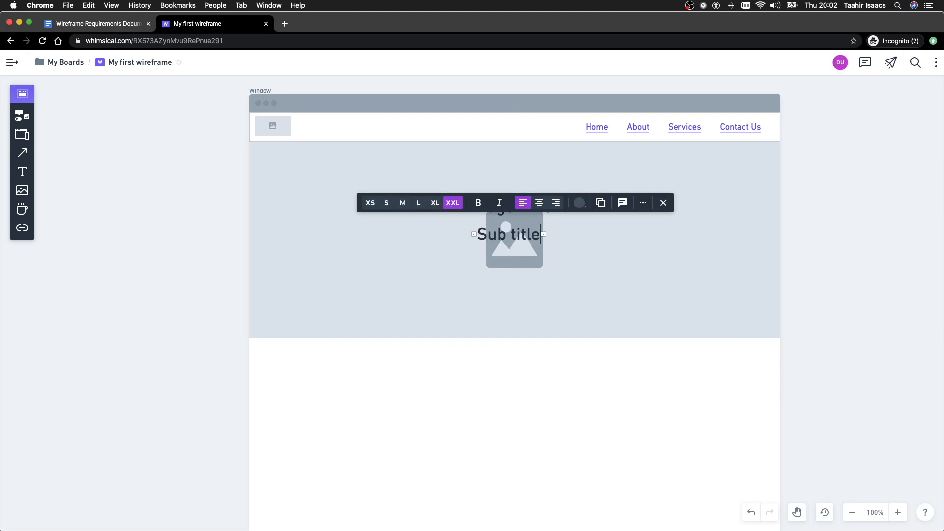
{"action": "left_click", "coordinate": [403, 203]}
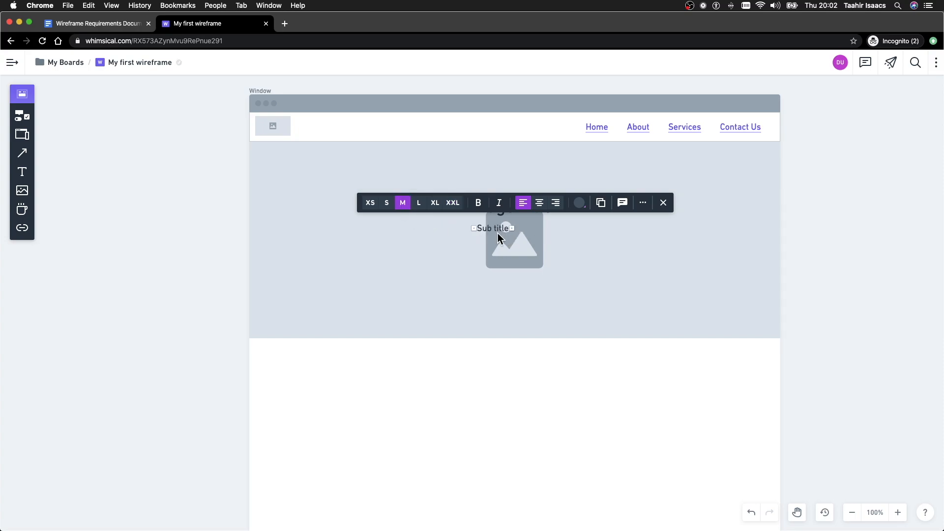
{"action": "left_click", "coordinate": [497, 308]}
{"action": "left_click_drag", "start_coordinate": [497, 230], "coordinate": [518, 231]}
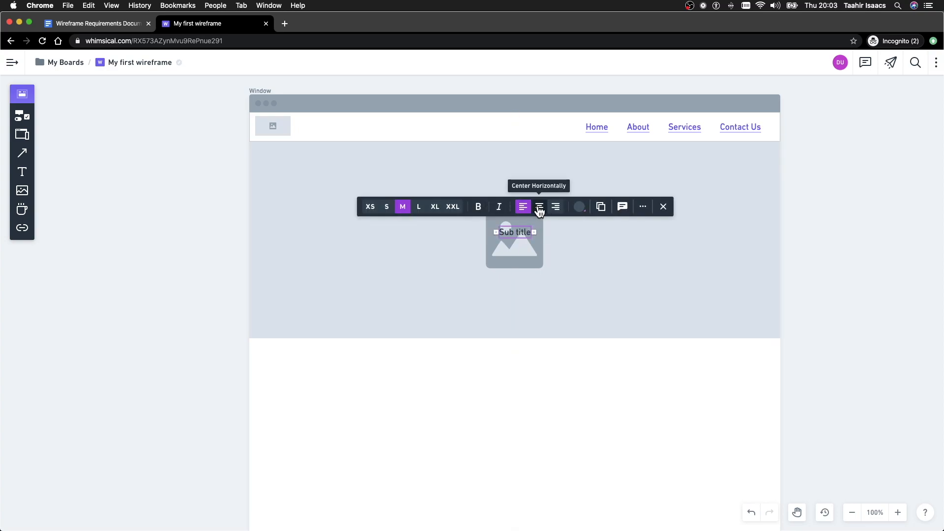
{"action": "left_click", "coordinate": [511, 359]}
- Nudge the subtitle up under the title and undo the accidental header image move
{"action": "left_click", "coordinate": [519, 202]}
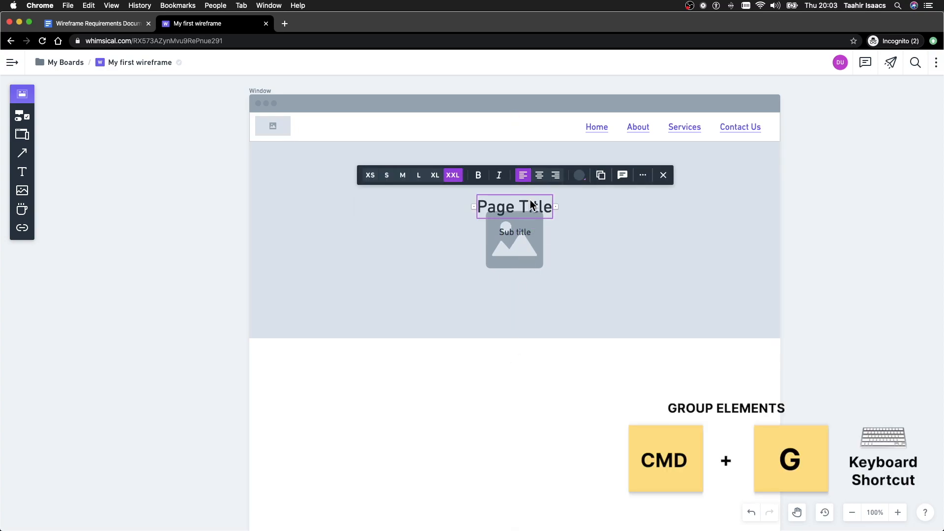
{"action": "left_click", "coordinate": [521, 233]}
{"action": "left_click_drag", "start_coordinate": [520, 233], "coordinate": [521, 230]}
{"action": "left_click", "coordinate": [531, 216]}
{"action": "left_click", "coordinate": [518, 231], "text": "shift"}
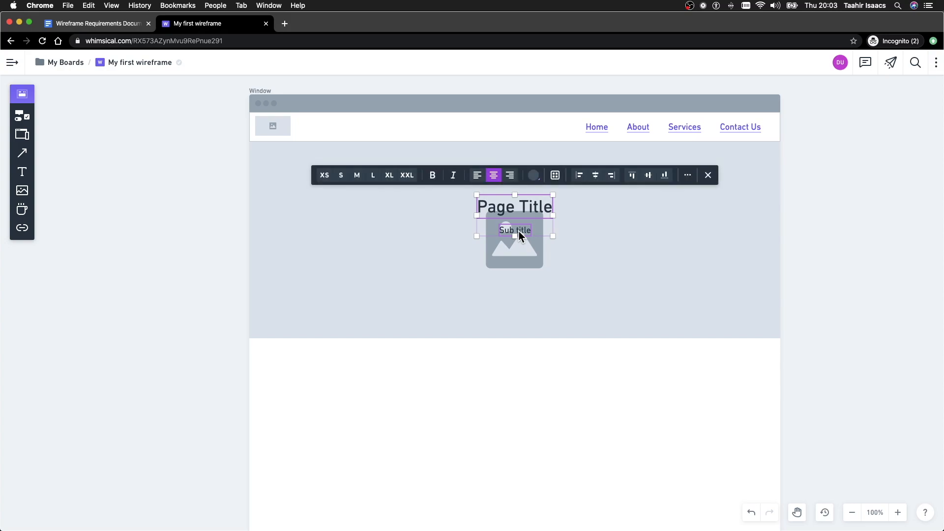
{"action": "left_click_drag", "start_coordinate": [542, 211], "coordinate": [521, 296]}
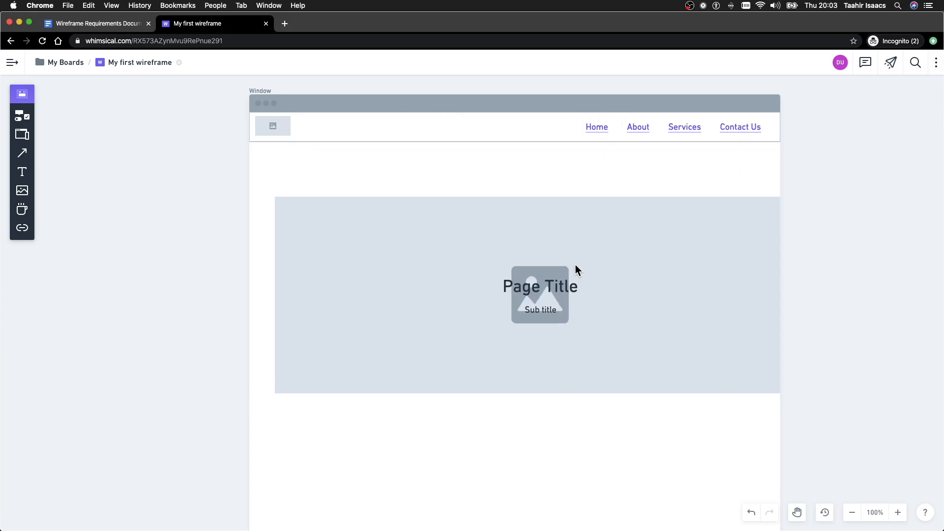
{"action": "key", "text": "super+z"}
{"action": "scroll", "coordinate": [591, 381], "scroll_direction": "down", "scroll_amount": 1}
{"action": "scroll", "coordinate": [590, 382], "scroll_direction": "down", "scroll_amount": 1}
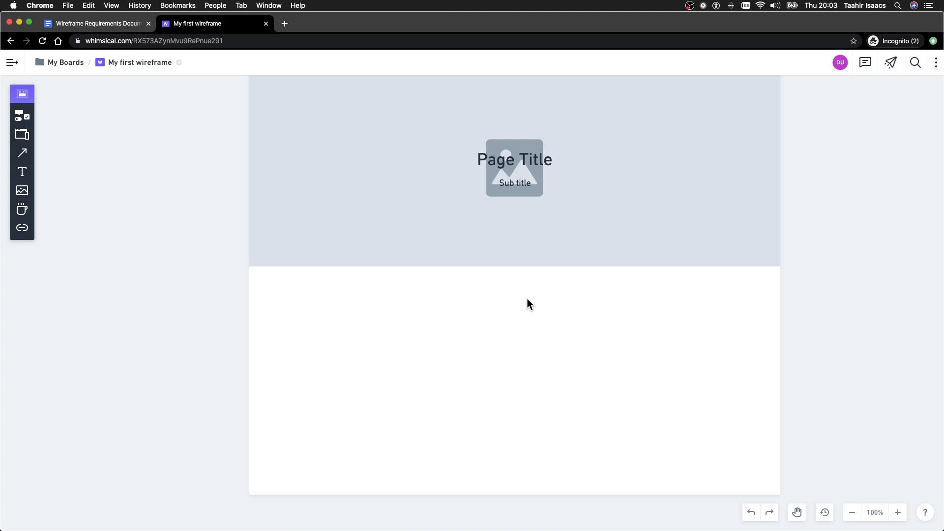
- Place a Text Input below the header, widen it and centre it on the page
{"action": "left_click", "coordinate": [23, 116]}
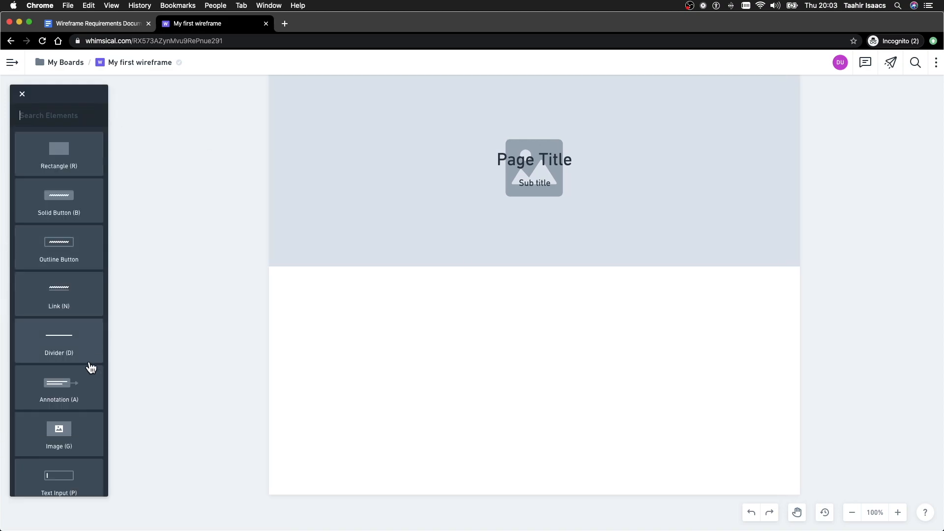
{"action": "scroll", "coordinate": [77, 364], "scroll_direction": "down", "scroll_amount": 3}
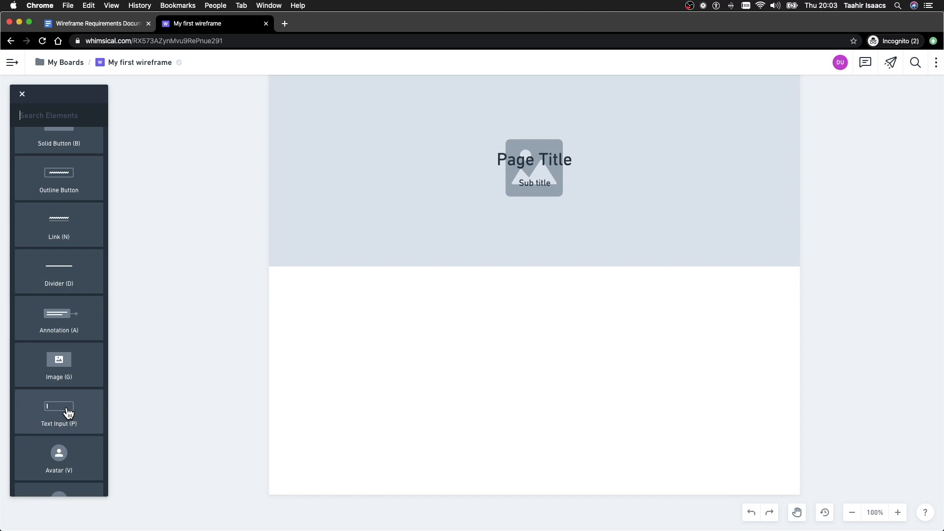
{"action": "left_click", "coordinate": [68, 414]}
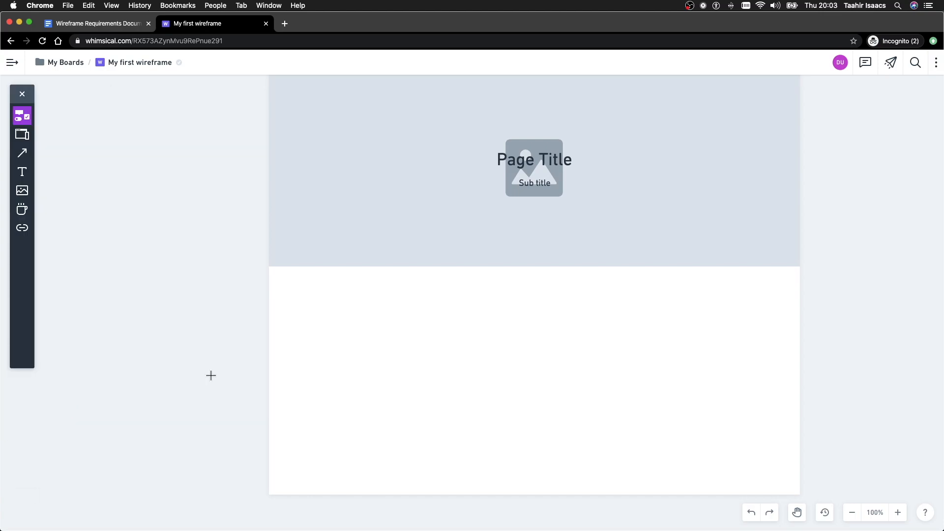
{"action": "left_click", "coordinate": [487, 313]}
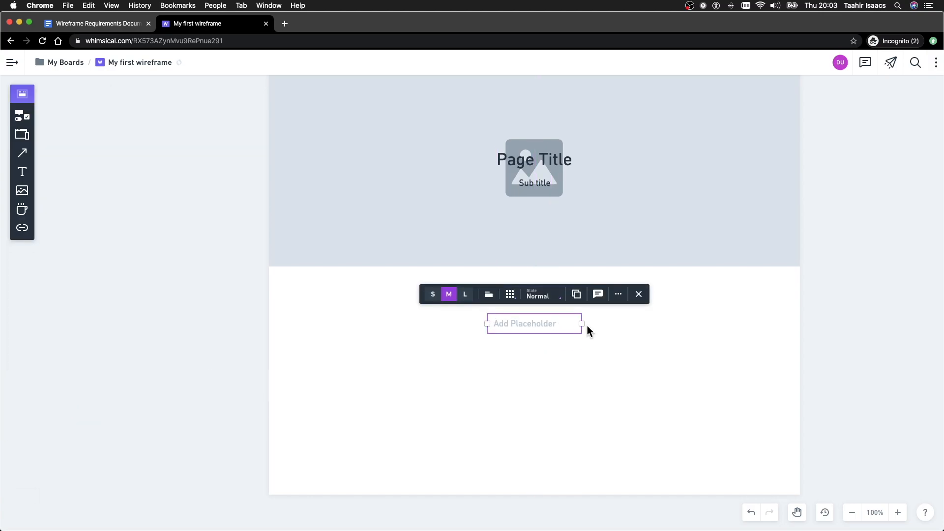
{"action": "left_click_drag", "start_coordinate": [582, 323], "coordinate": [646, 323]}
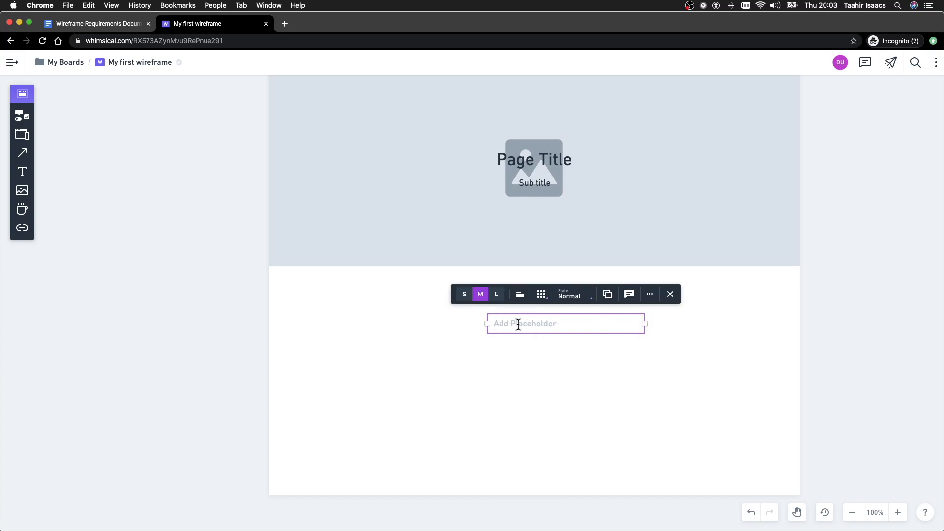
{"action": "left_click", "coordinate": [656, 313]}
{"action": "left_click", "coordinate": [560, 322]}
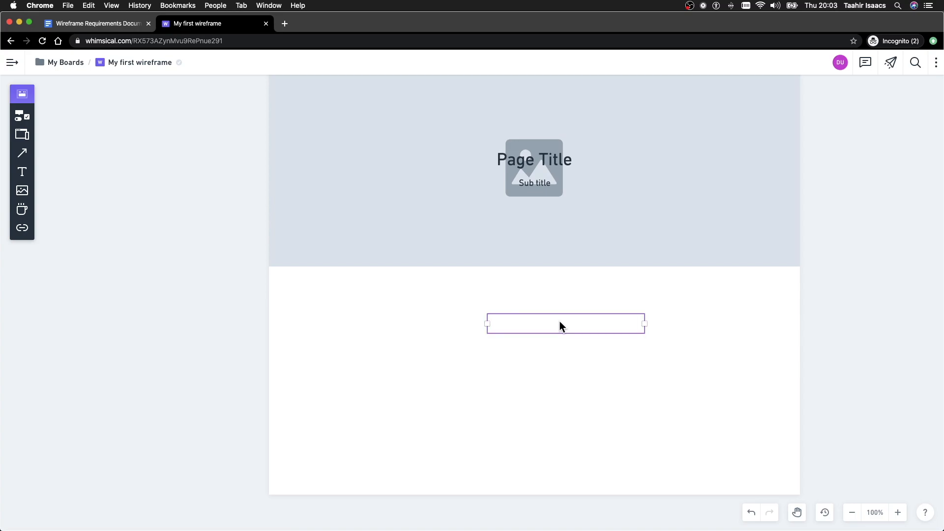
{"action": "left_click_drag", "start_coordinate": [571, 322], "coordinate": [538, 307]}
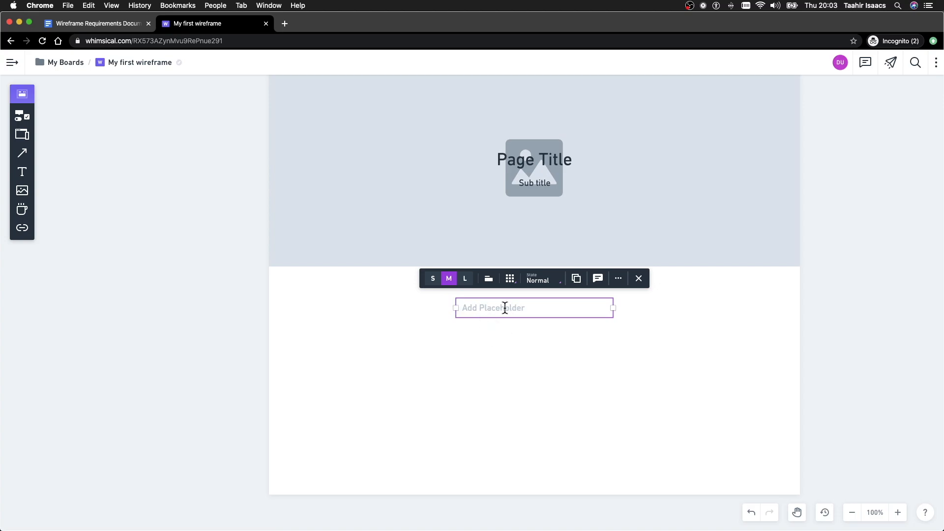
- Label it 'First Name' and copy it into Last Name and Email address fields below
{"action": "type", "text": "Name"}
{"action": "type", "text": "First"}
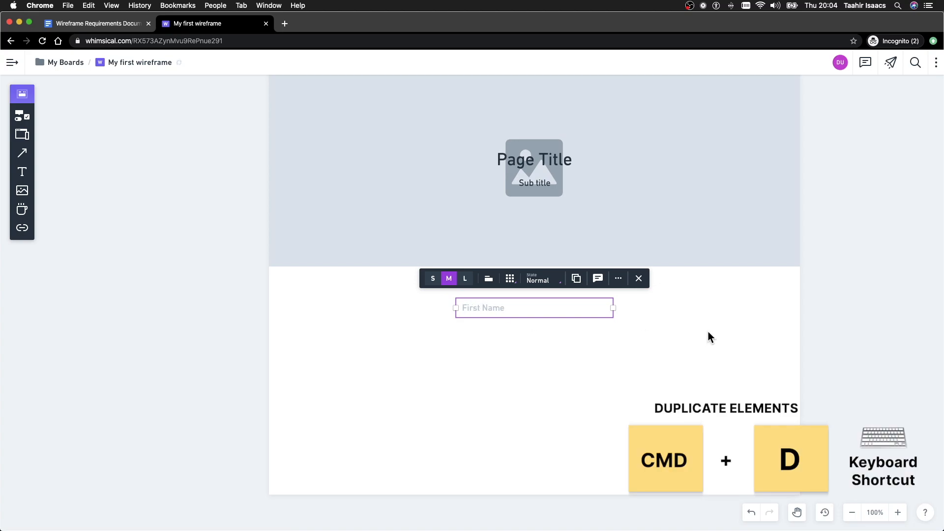
{"action": "left_click", "coordinate": [729, 332]}
{"action": "left_click", "coordinate": [494, 310]}
{"action": "left_click_drag", "start_coordinate": [497, 310], "coordinate": [496, 338]}
{"action": "key", "text": "super+d"}
{"action": "type", "text": "Email address"}
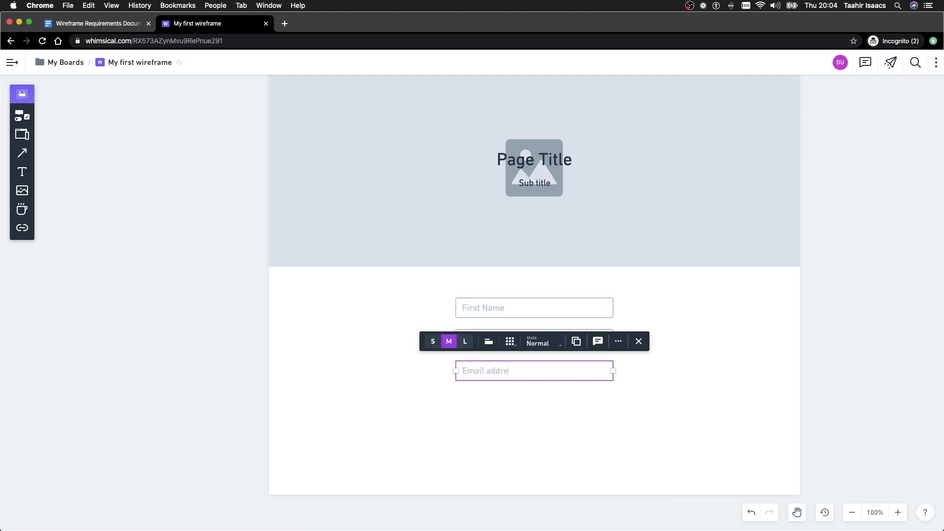
{"action": "left_click", "coordinate": [668, 384]}
{"action": "scroll", "coordinate": [600, 402], "scroll_direction": "up", "scroll_amount": 3}
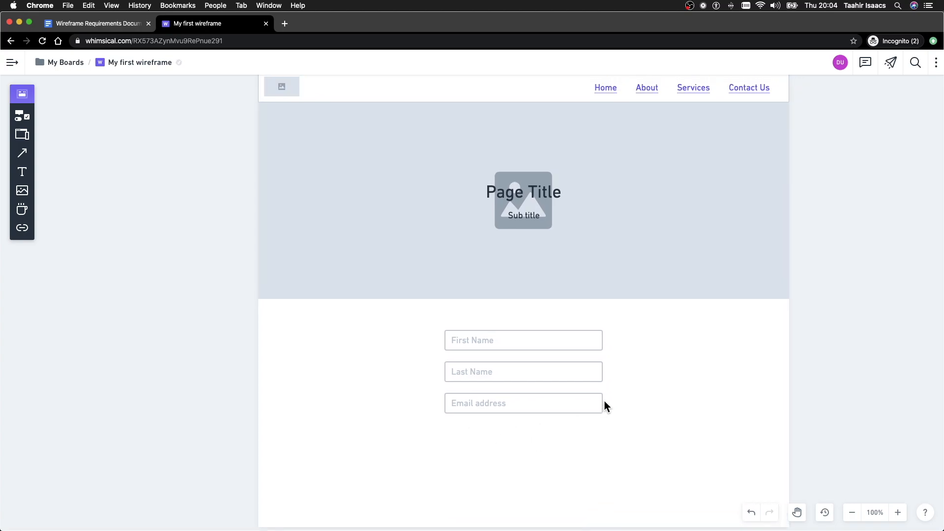
{"action": "scroll", "coordinate": [605, 401], "scroll_direction": "down", "scroll_amount": 2}
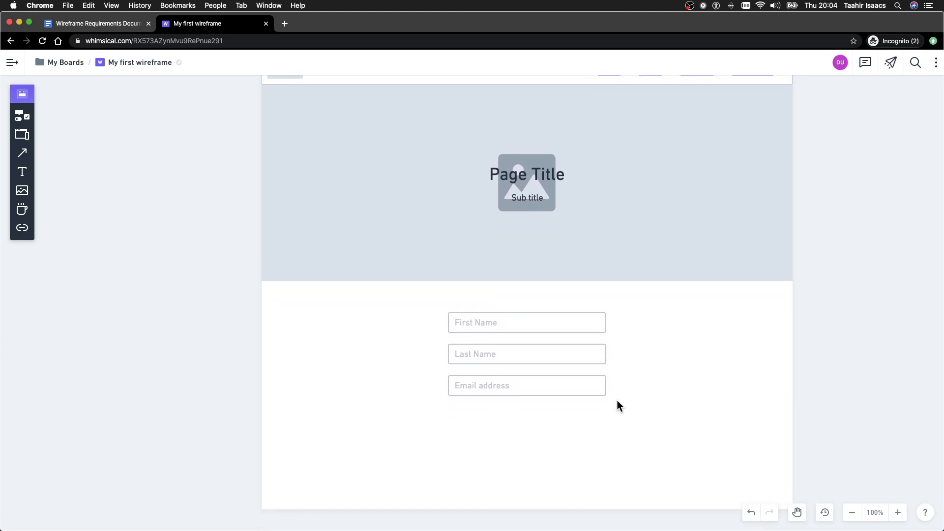
- Add a solid 'Submit my form' button centred under the Email address field
{"action": "left_click", "coordinate": [20, 117]}
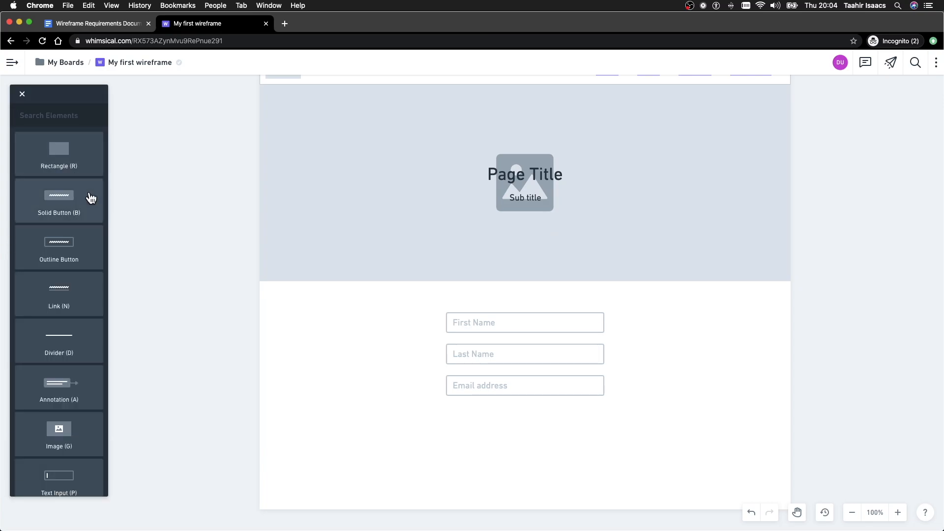
{"action": "left_click_drag", "start_coordinate": [46, 207], "coordinate": [561, 408]}
{"action": "double_click", "coordinate": [583, 419]}
{"action": "type", "text": "Subm"}
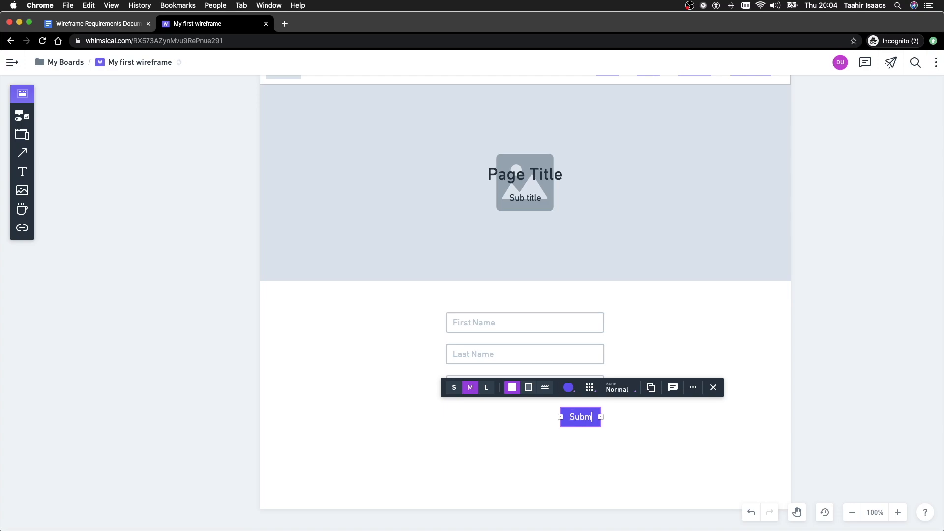
{"action": "type", "text": "it my form"}
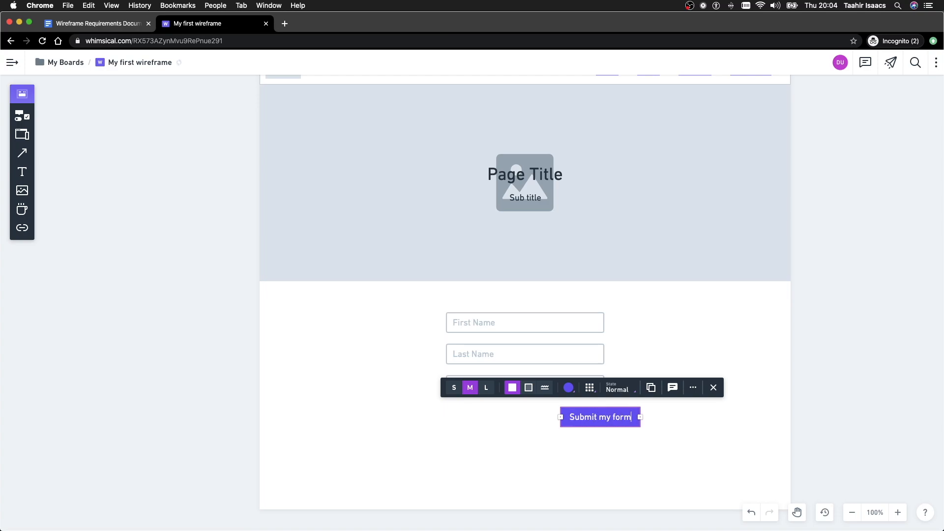
{"action": "left_click", "coordinate": [651, 433]}
{"action": "left_click_drag", "start_coordinate": [604, 420], "coordinate": [529, 420]}
{"action": "left_click", "coordinate": [629, 432]}
- Group the three fields and button, then move the group up slightly
{"action": "left_click_drag", "start_coordinate": [648, 300], "coordinate": [408, 448]}
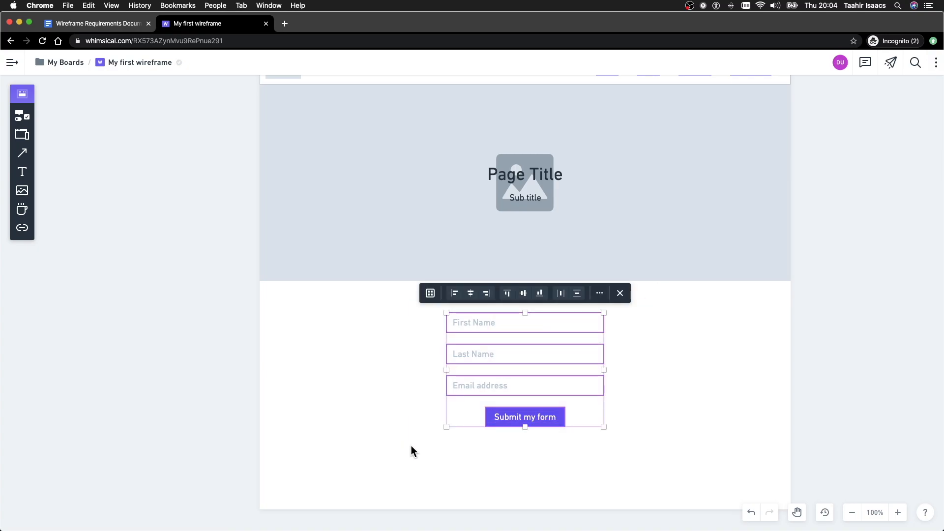
{"action": "key", "text": "super+g"}
{"action": "left_click", "coordinate": [674, 350]}
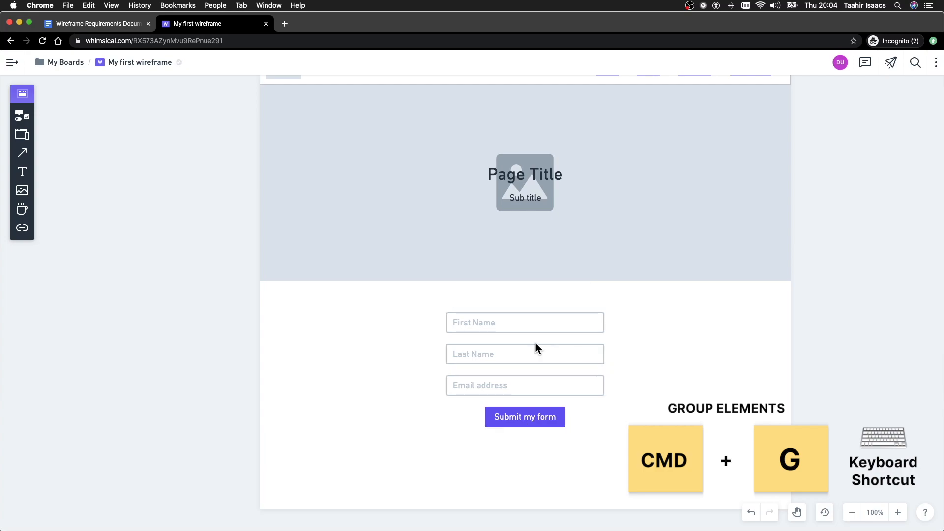
{"action": "left_click_drag", "start_coordinate": [524, 321], "coordinate": [524, 311]}
{"action": "scroll", "coordinate": [696, 317], "scroll_direction": "up", "scroll_amount": 3}
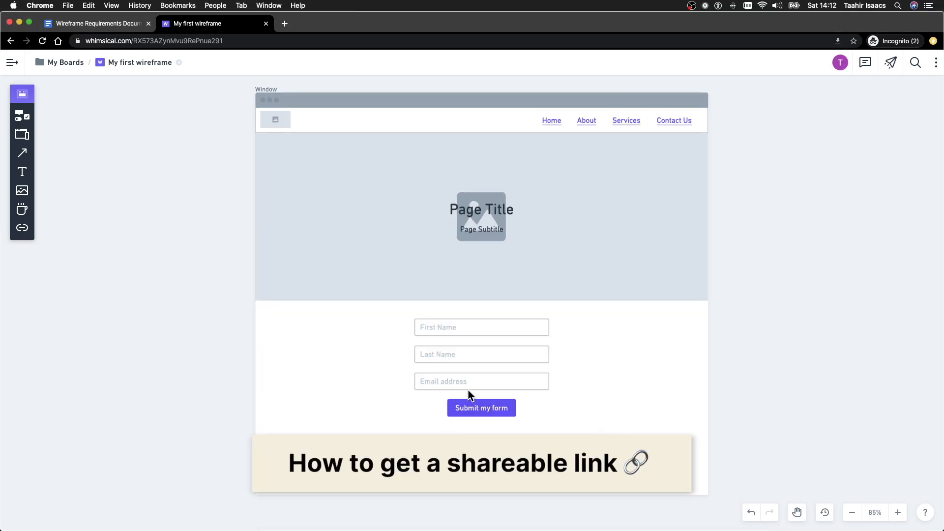
- Copy the board's shareable link and paste it into a new browser tab
{"action": "left_click", "coordinate": [891, 69]}
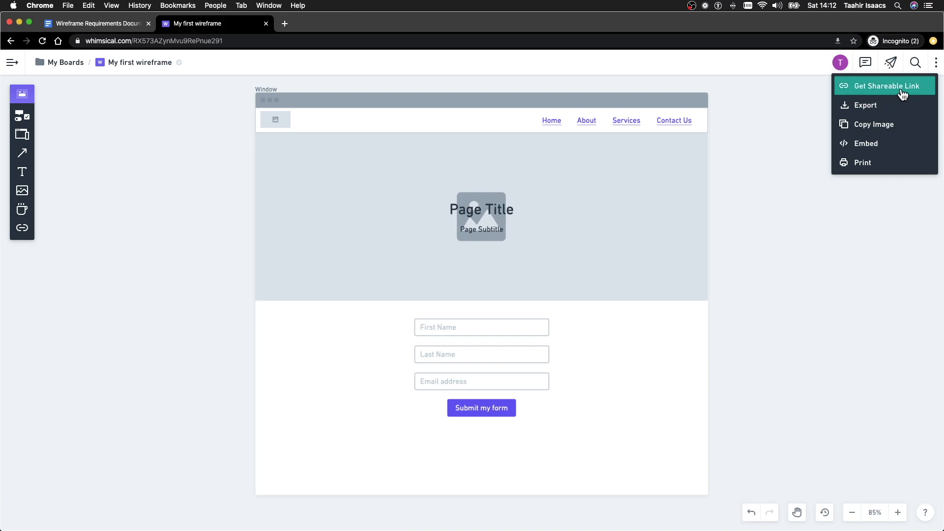
{"action": "left_click", "coordinate": [888, 94]}
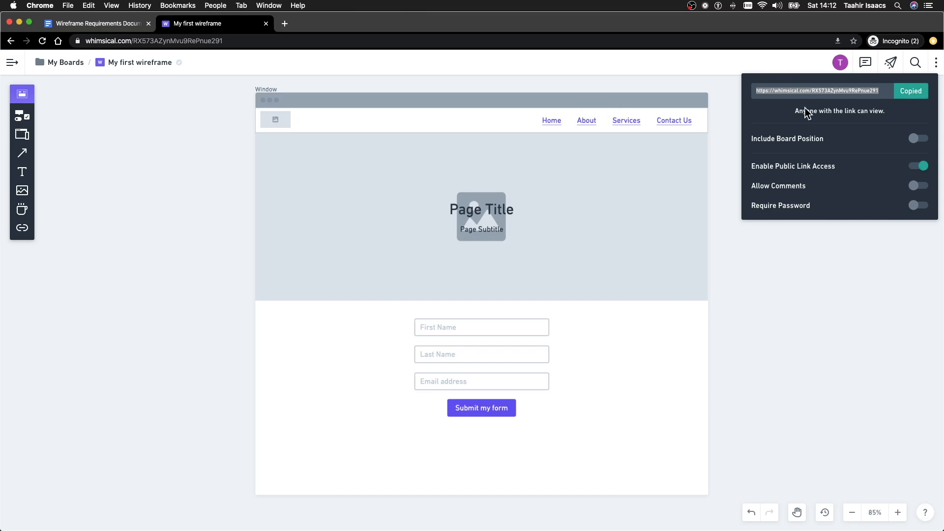
{"action": "left_click", "coordinate": [284, 24]}
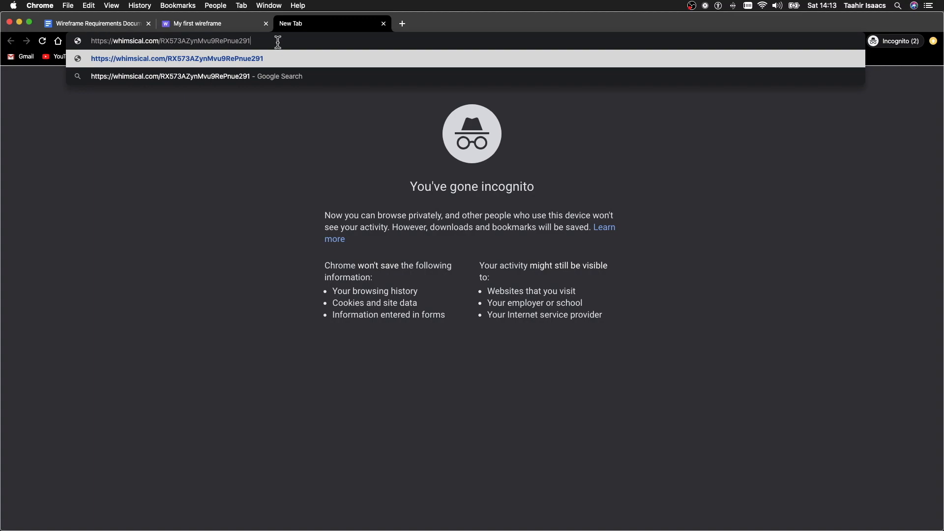
- Load the pasted Whimsical board URL in the new tab
{"action": "key", "text": "Return"}
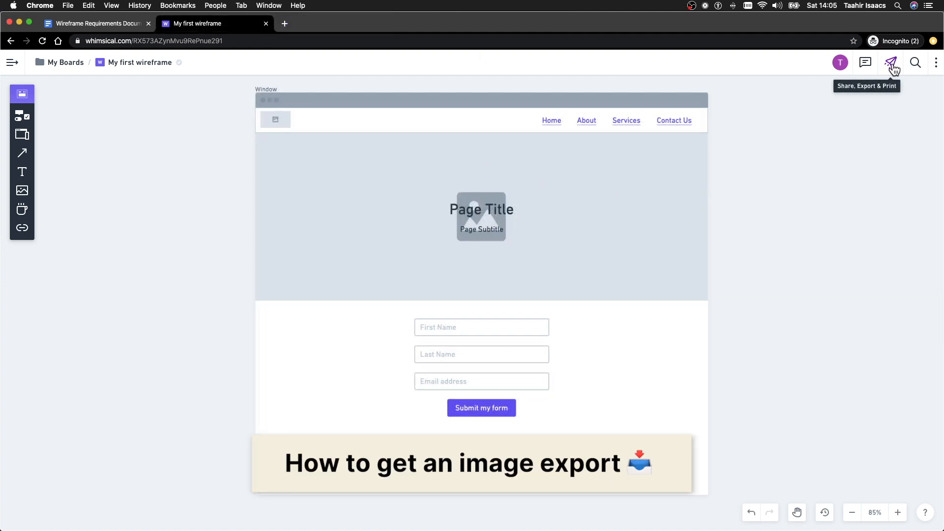
- Export the frame as a 2x PNG, download it, and reveal the file in Finder
{"action": "left_click", "coordinate": [893, 65]}
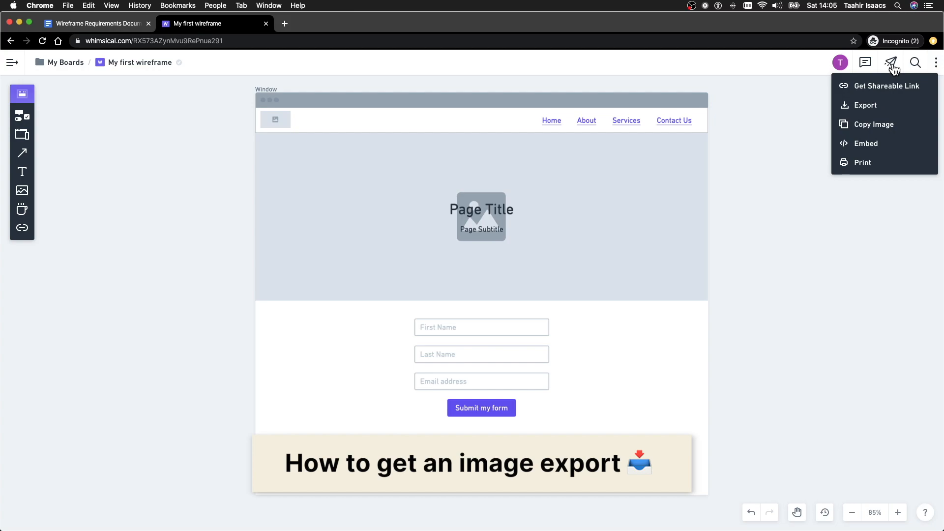
{"action": "left_click", "coordinate": [866, 109]}
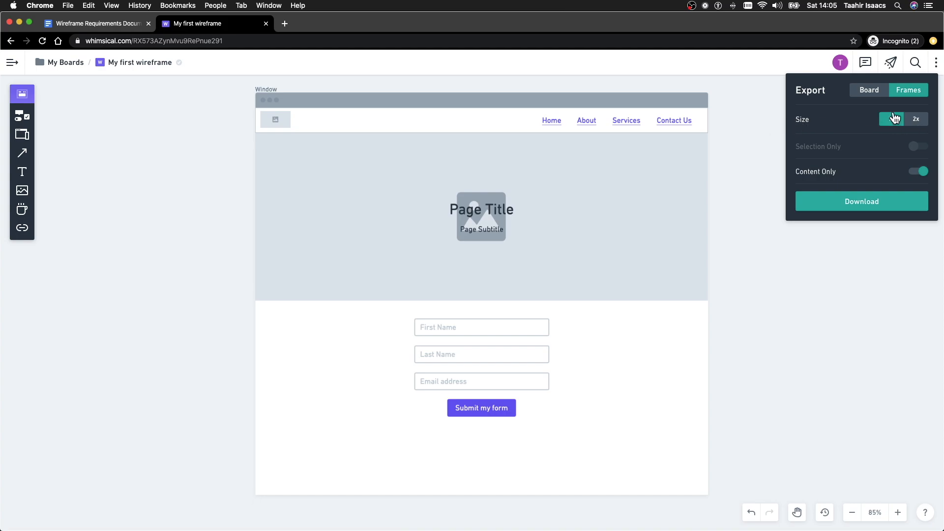
{"action": "left_click", "coordinate": [916, 123]}
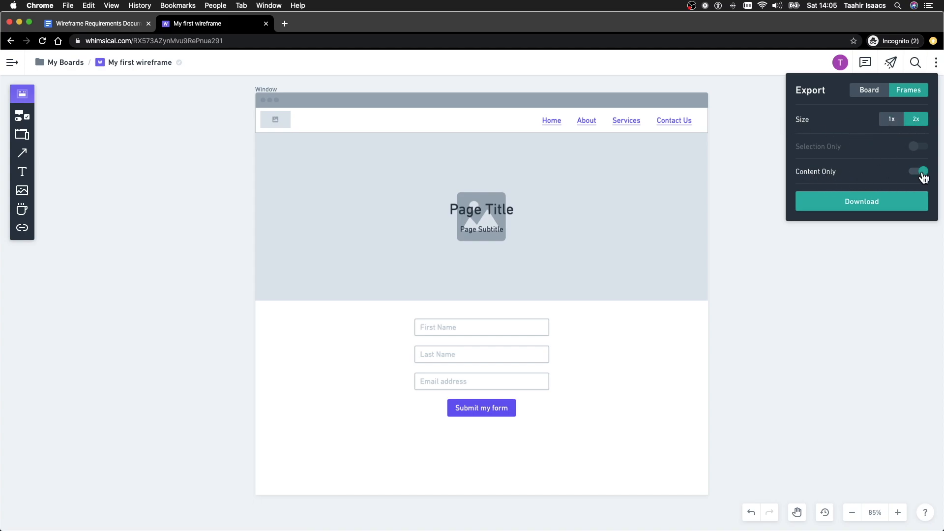
{"action": "left_click", "coordinate": [851, 207]}
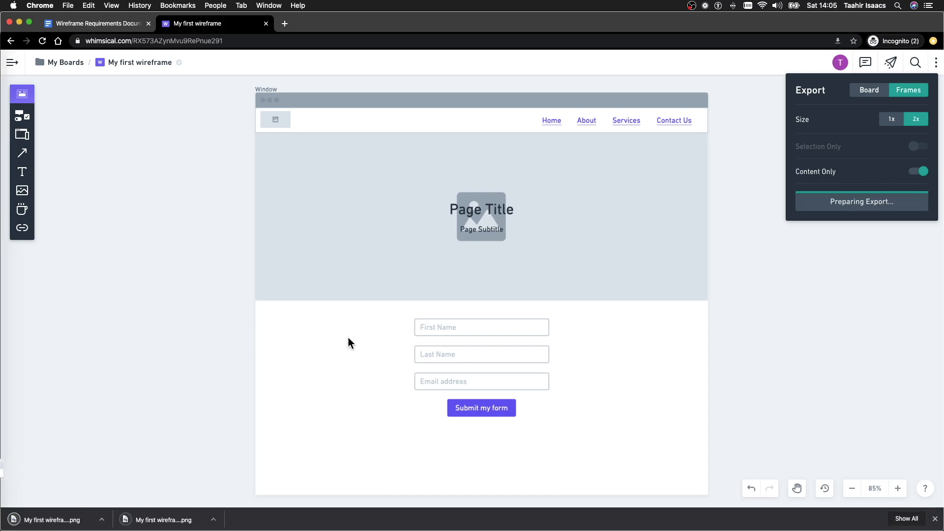
{"action": "left_click", "coordinate": [100, 520]}
{"action": "left_click", "coordinate": [127, 508]}
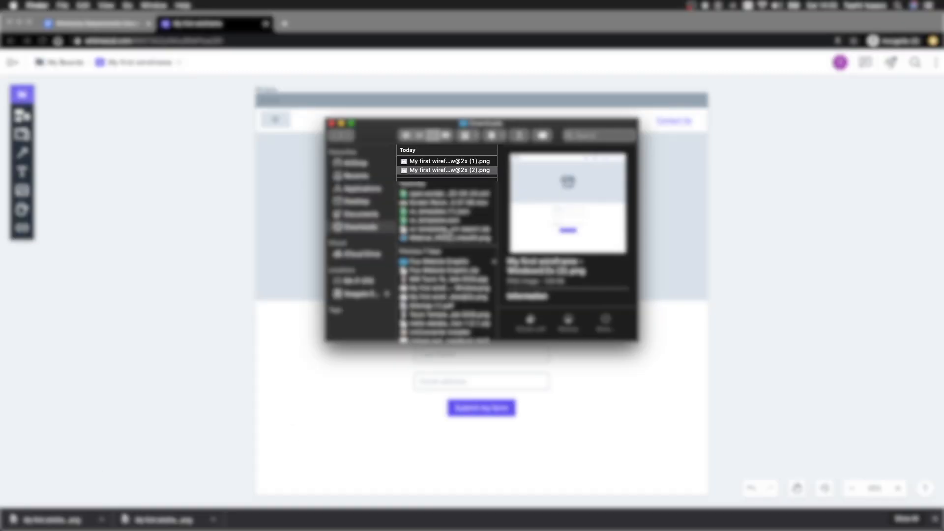
- Quick Look the exported 'My first wireframe - Window@2x (2).png' file
{"action": "key", "text": "space"}
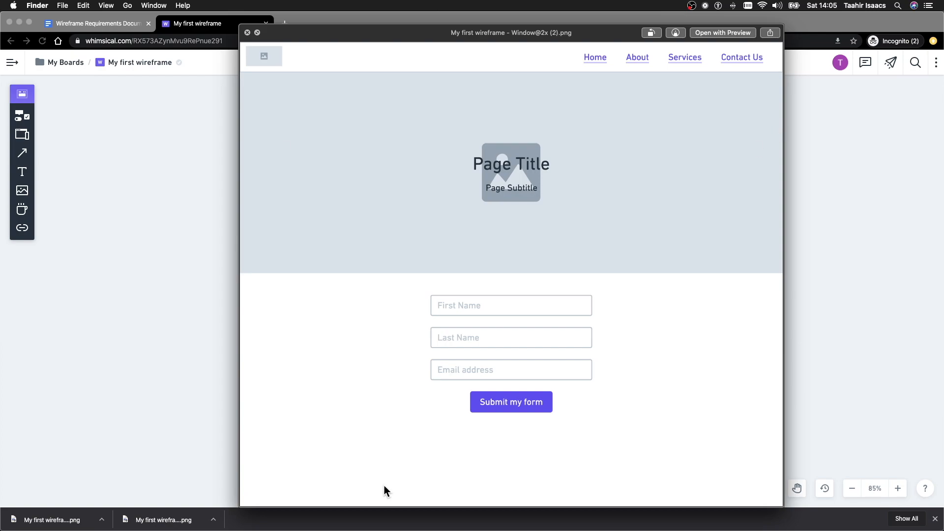